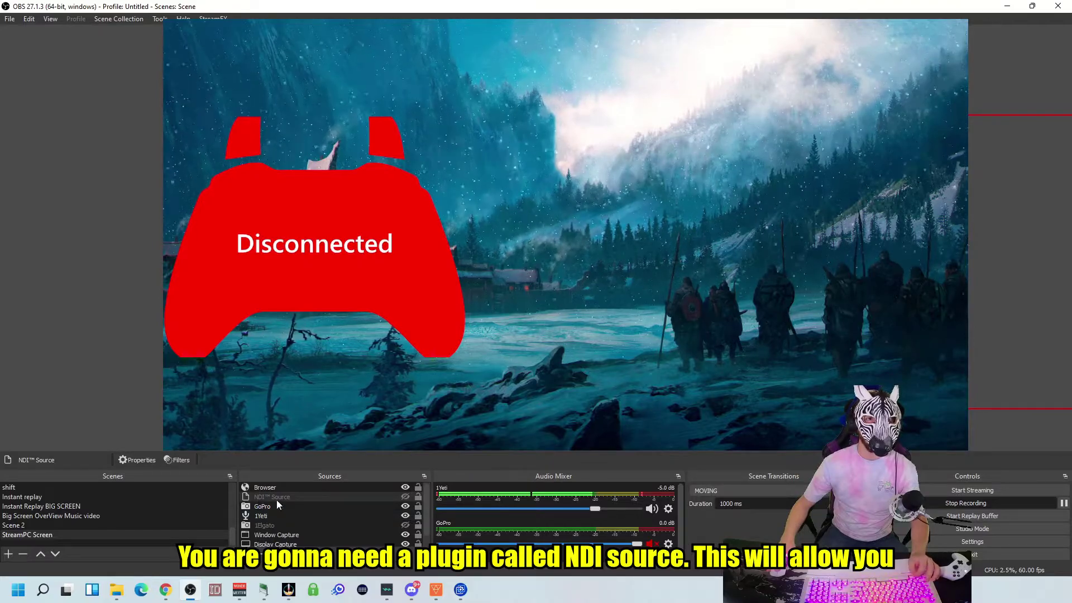
Step: Toggle the NDI Source overlay on and off, then hide the red Disconnected browser overlay
{"action": "left_click", "coordinate": [406, 497]}
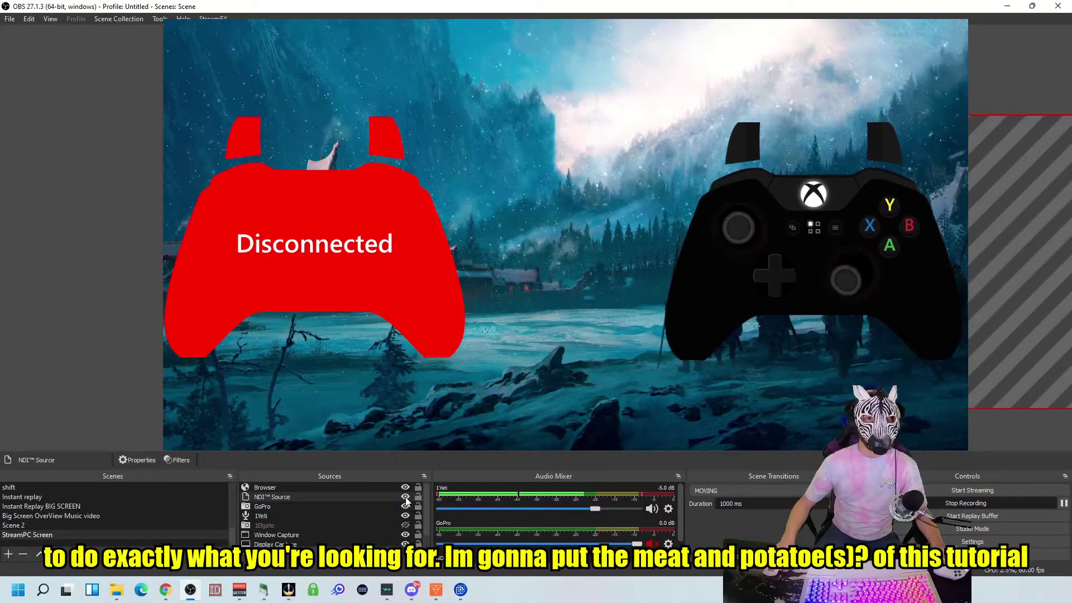
{"action": "left_click", "coordinate": [406, 497]}
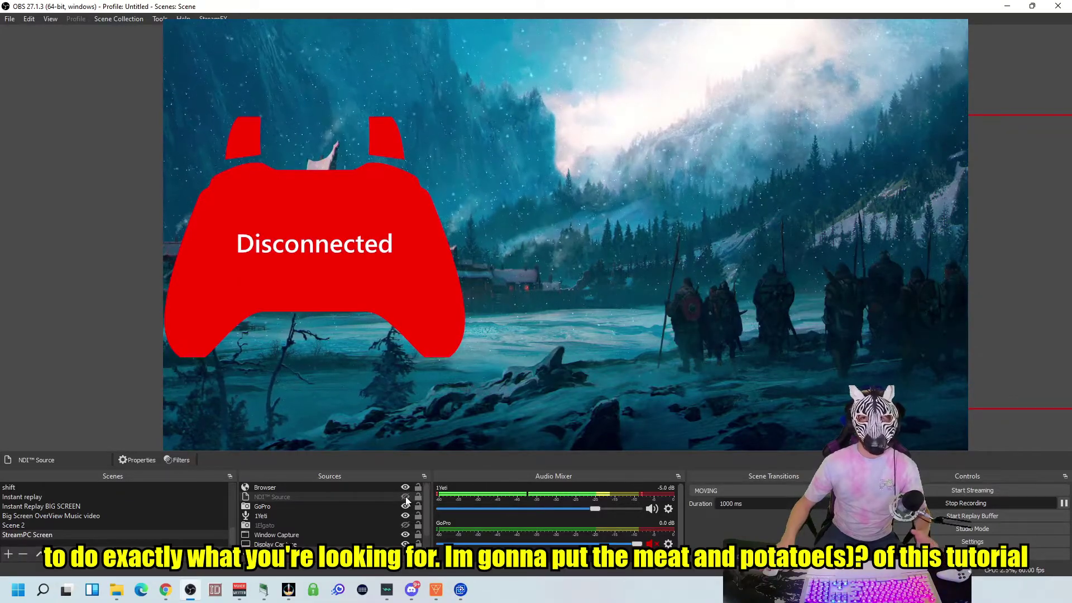
{"action": "left_click", "coordinate": [405, 487]}
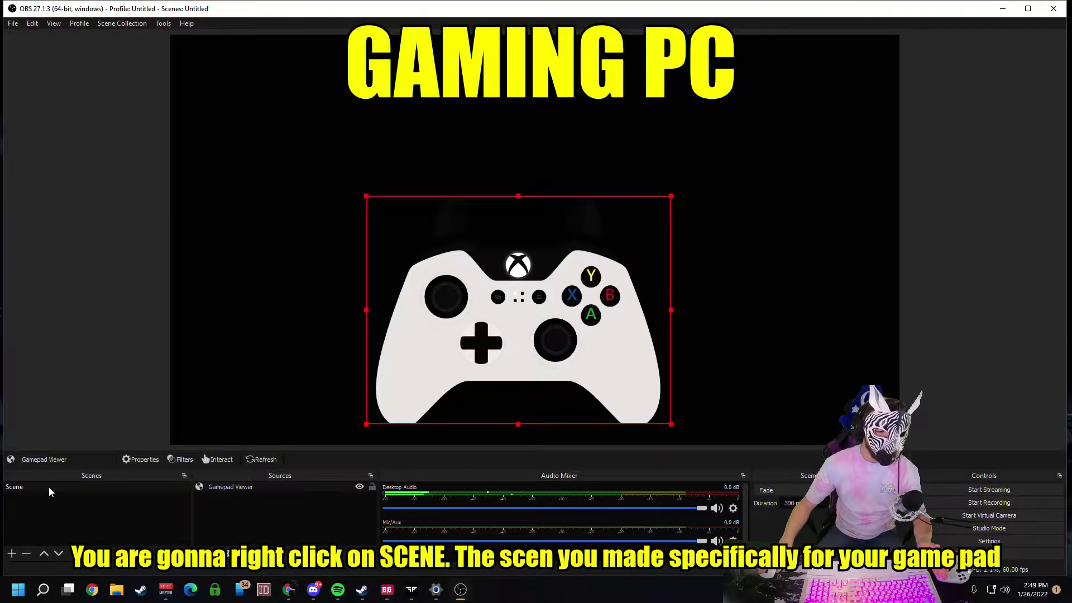
Step: Add a Dedicated NDI output filter named 'Gaming PC' to the Scene and apply its settings
{"action": "right_click", "coordinate": [49, 491]}
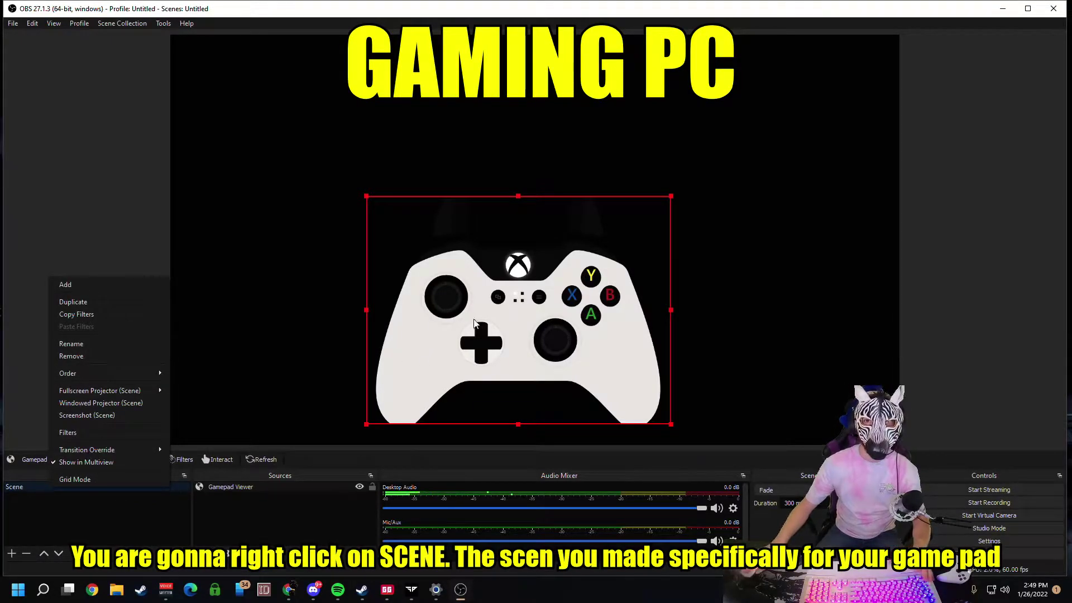
{"action": "left_click", "coordinate": [86, 433]}
{"action": "left_click", "coordinate": [306, 486]}
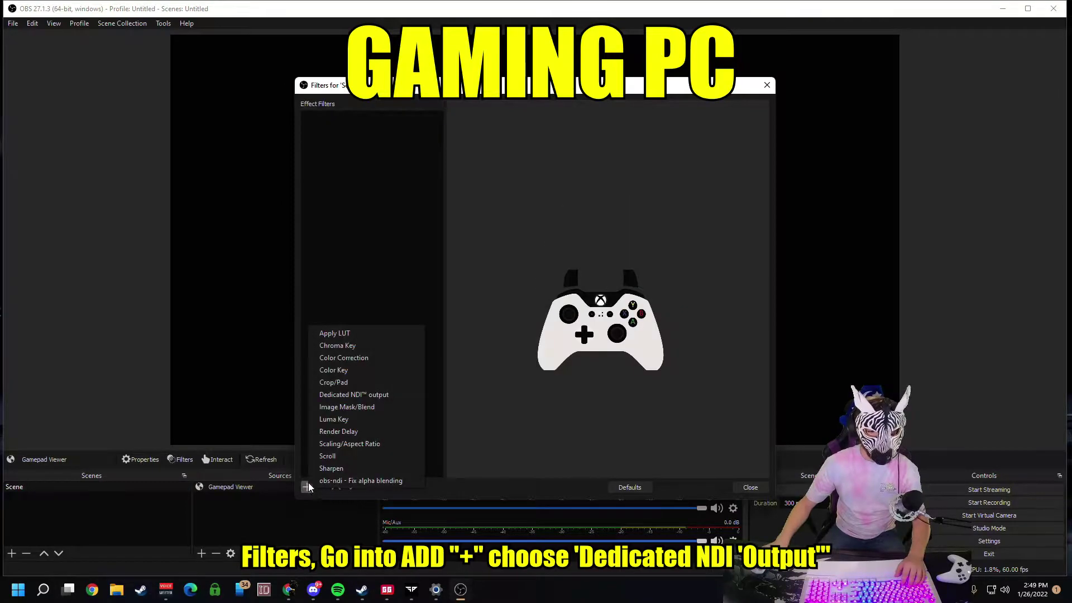
{"action": "left_click", "coordinate": [355, 394]}
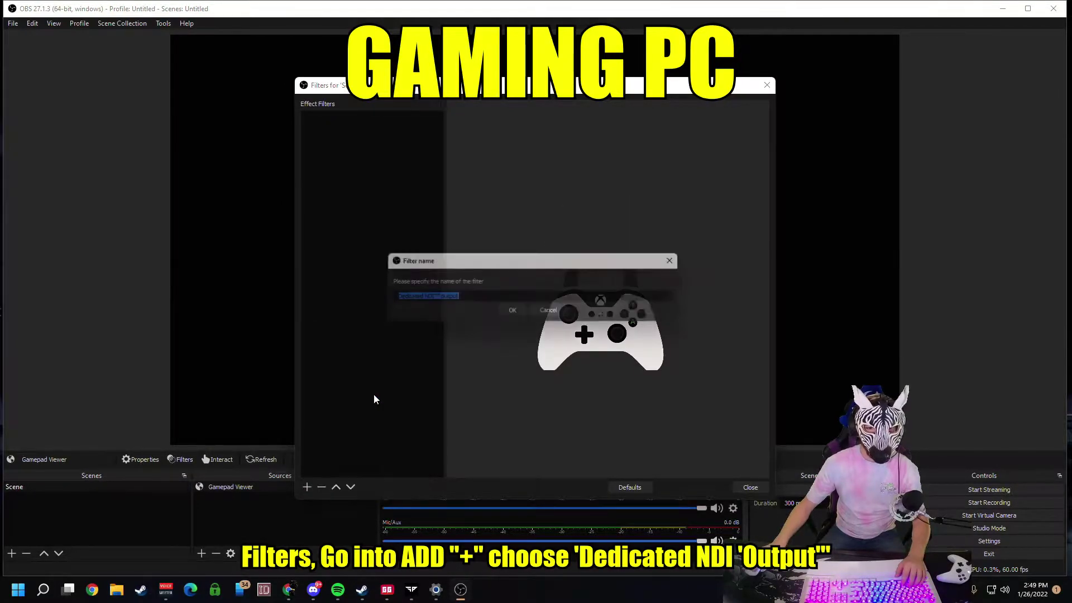
{"action": "type", "text": "Gaming PC"}
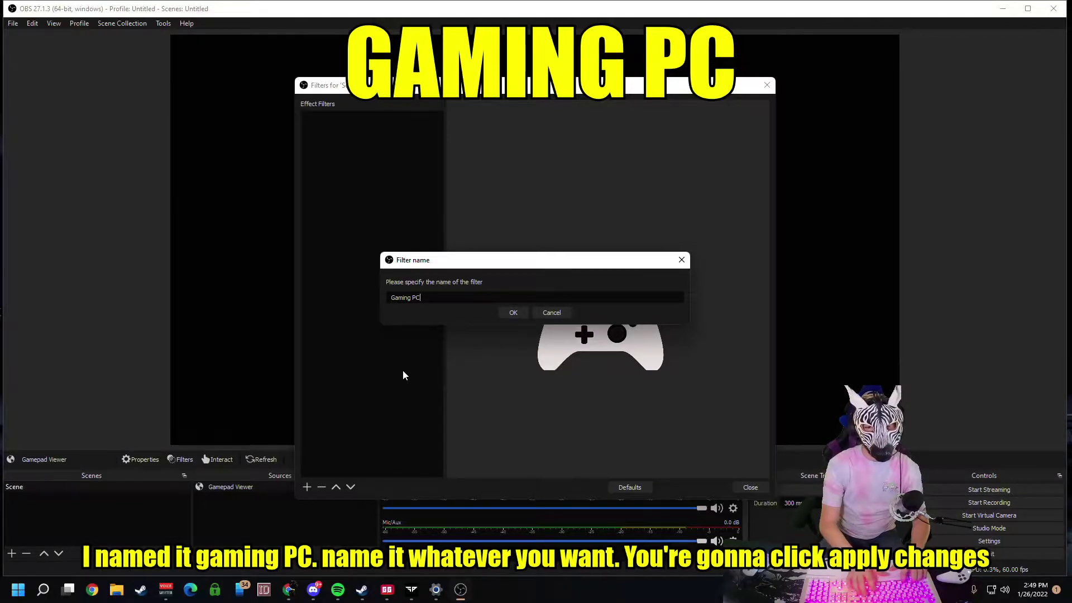
{"action": "key", "text": "Return"}
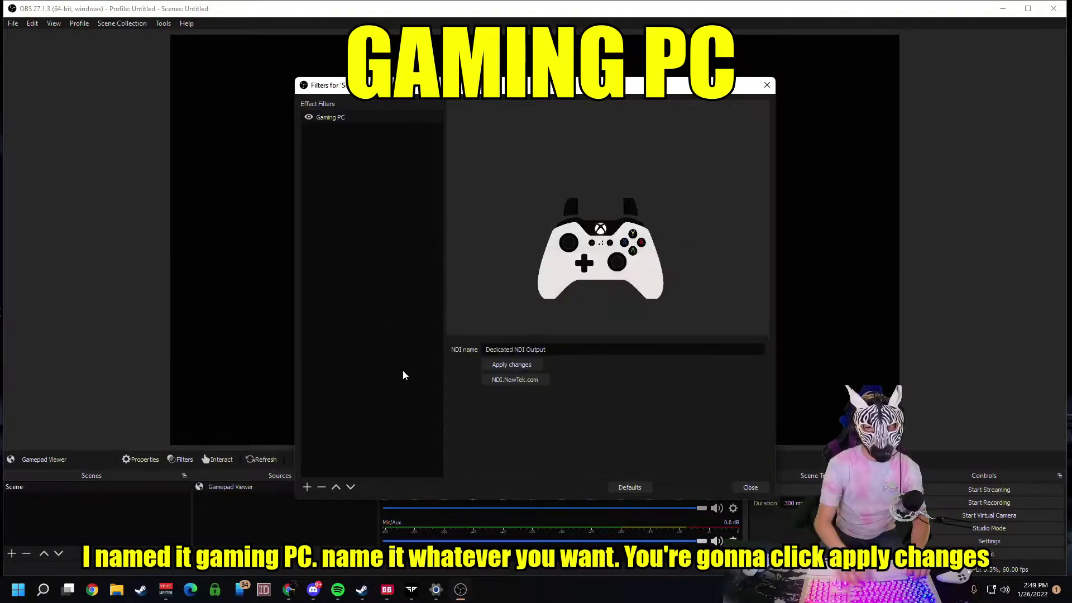
{"action": "left_click", "coordinate": [509, 365]}
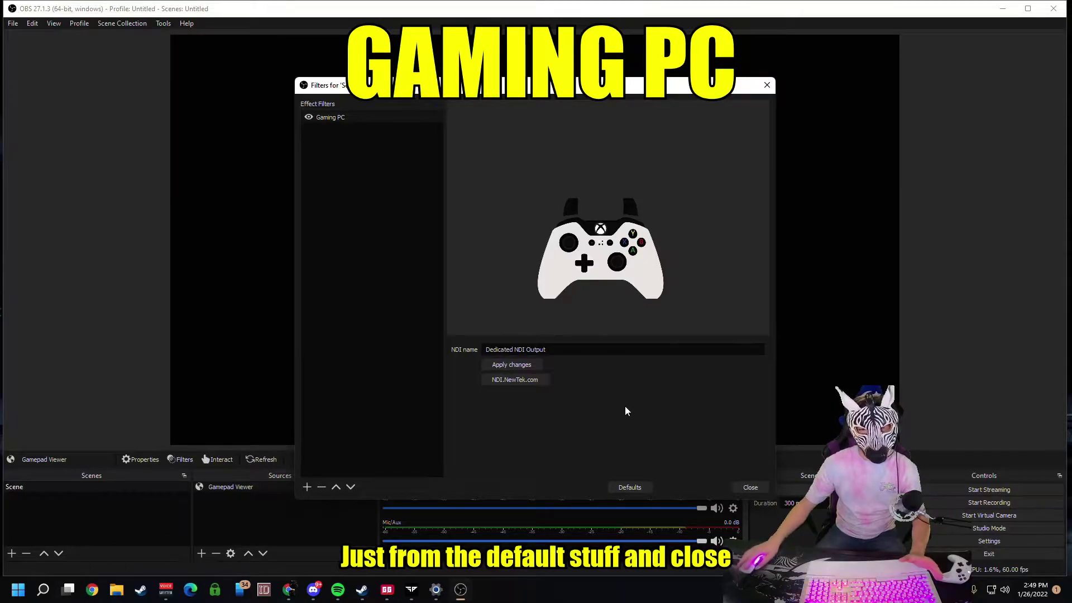
{"action": "left_click", "coordinate": [743, 490]}
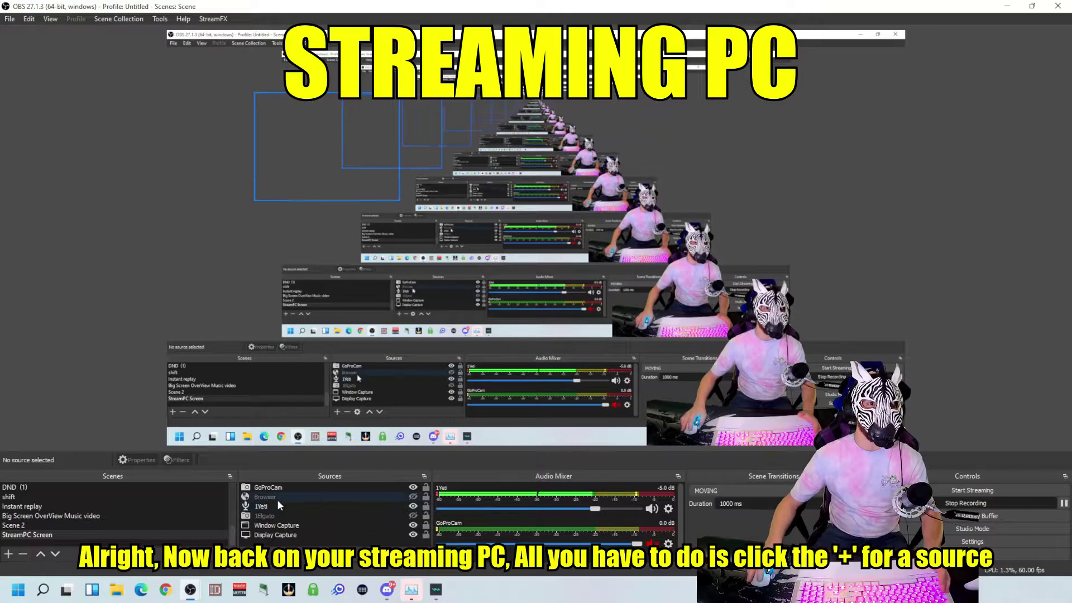
Step: Add an NDI Source set to receive the gaming PC's Dedicated NDI Output
{"action": "left_click", "coordinate": [247, 554]}
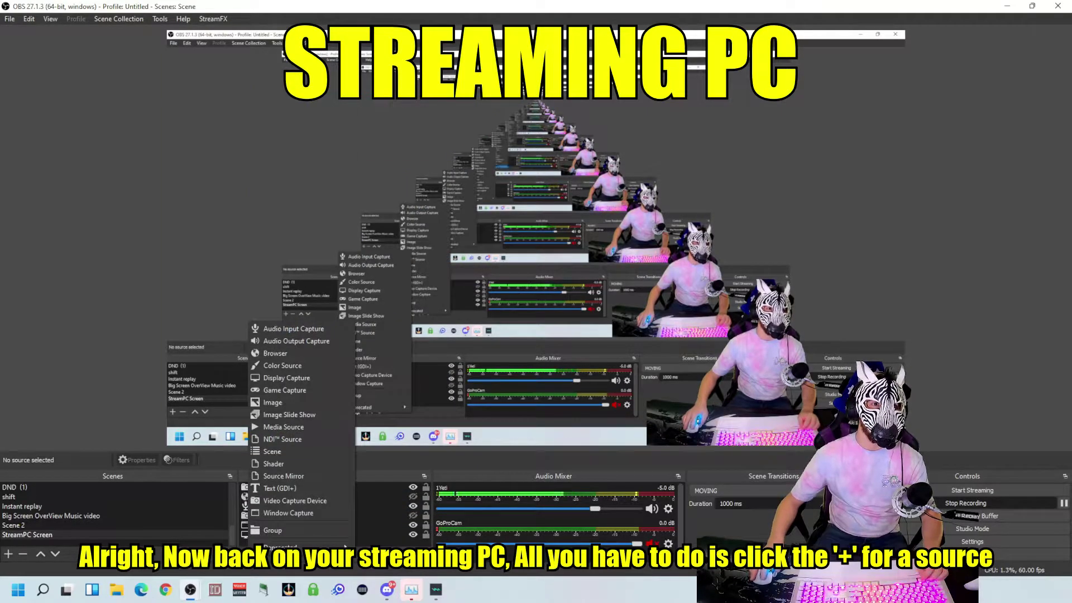
{"action": "left_click", "coordinate": [297, 443]}
{"action": "left_click", "coordinate": [573, 370]}
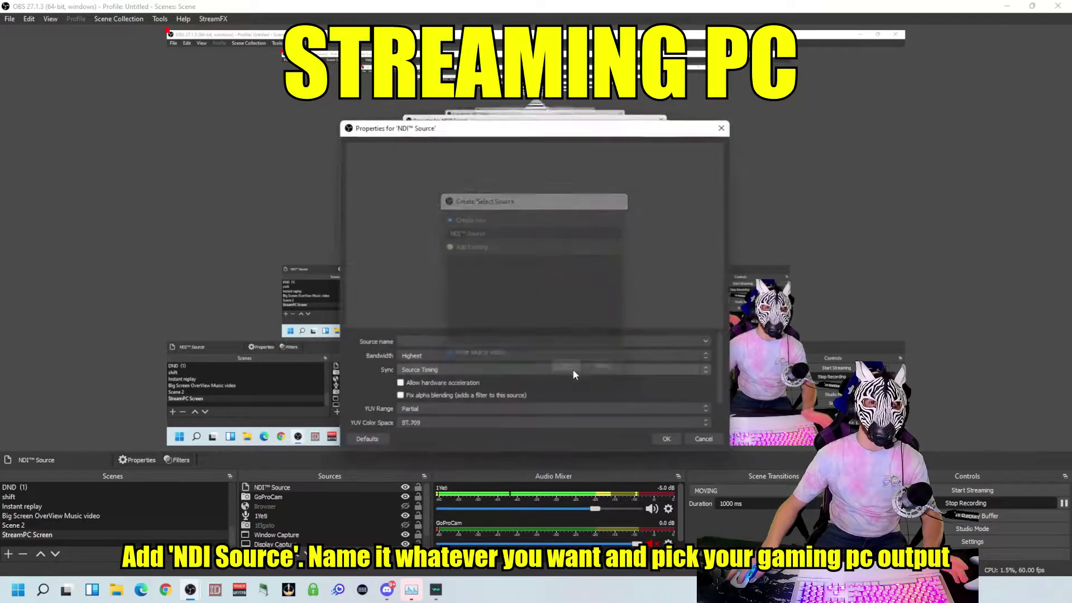
{"action": "left_click", "coordinate": [705, 343]}
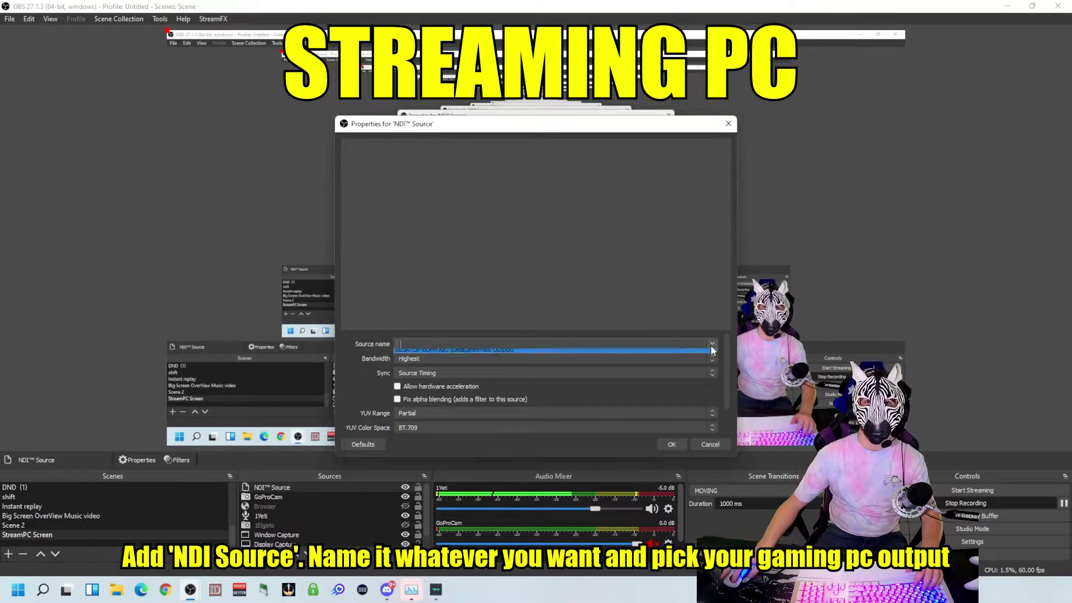
{"action": "left_click", "coordinate": [471, 352]}
{"action": "left_click", "coordinate": [672, 443]}
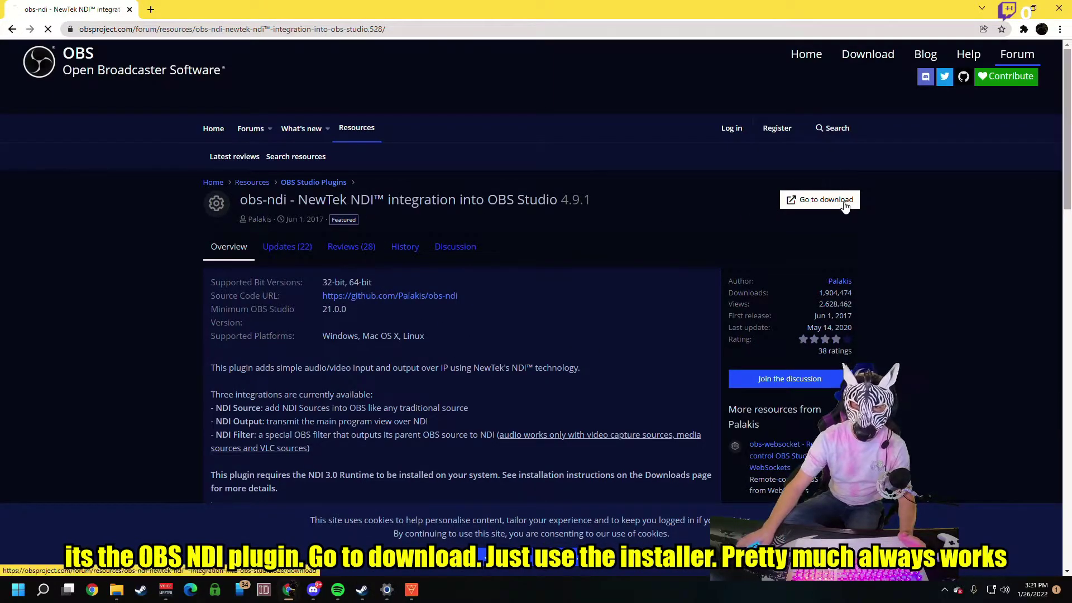
Step: Go to the obs-ndi 4.9.1 GitHub release and scroll to its Assets, including obs-ndi-4.9.0-Windows.zip
{"action": "left_click", "coordinate": [821, 200]}
{"action": "scroll", "coordinate": [306, 490], "scroll_direction": "down", "scroll_amount": 3}
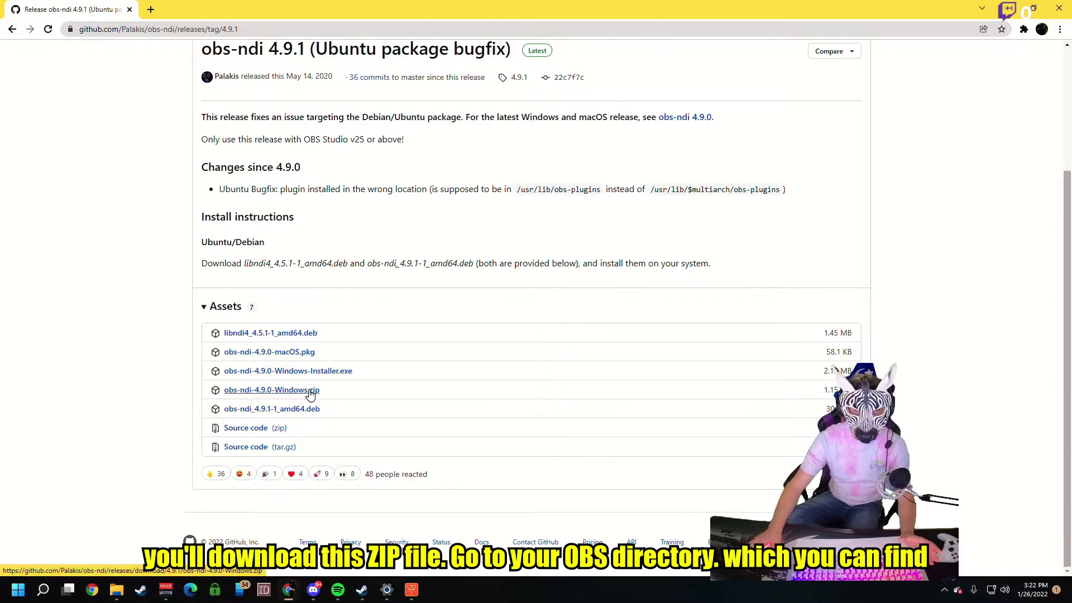
{"action": "left_click", "coordinate": [16, 595]}
Step: Search 'obs' in Start and follow the OBS Studio shortcut to the C:\Program Files\obs-studio folder
{"action": "type", "text": "obs"}
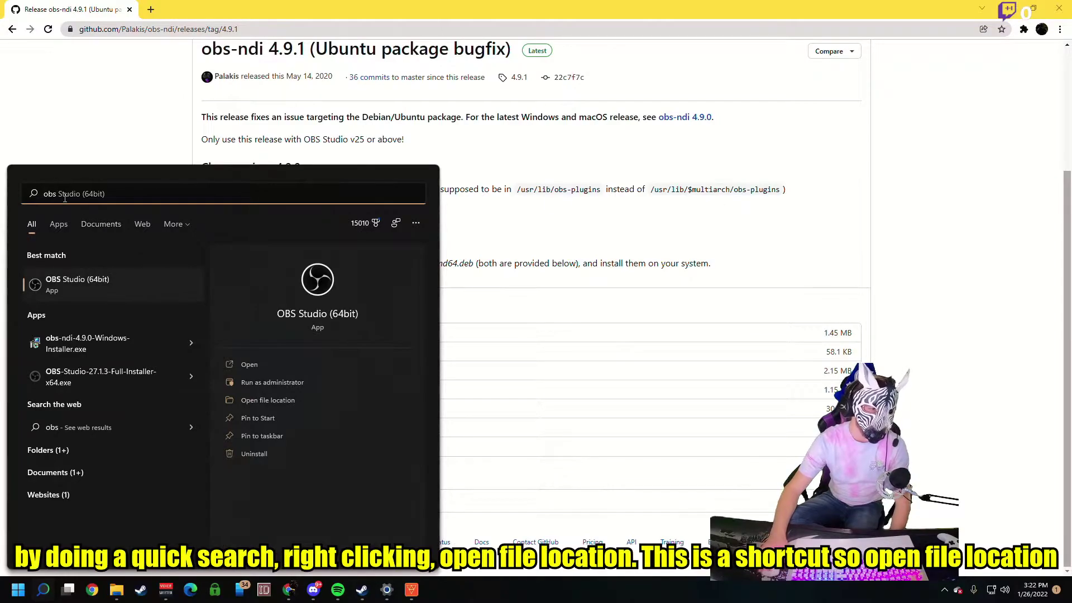
{"action": "right_click", "coordinate": [79, 287]}
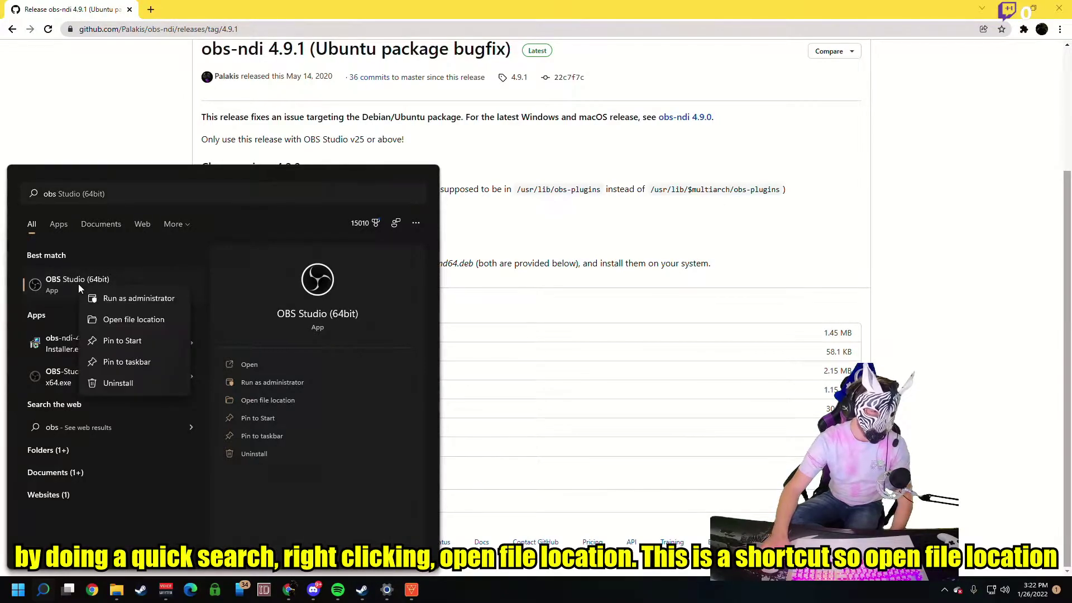
{"action": "left_click", "coordinate": [144, 323]}
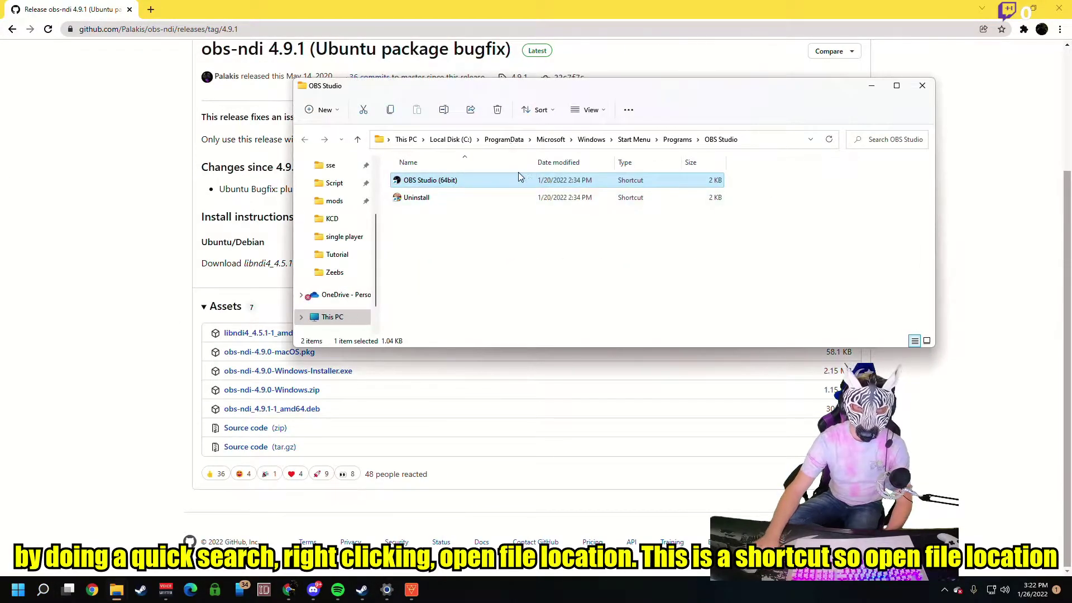
{"action": "right_click", "coordinate": [473, 184]}
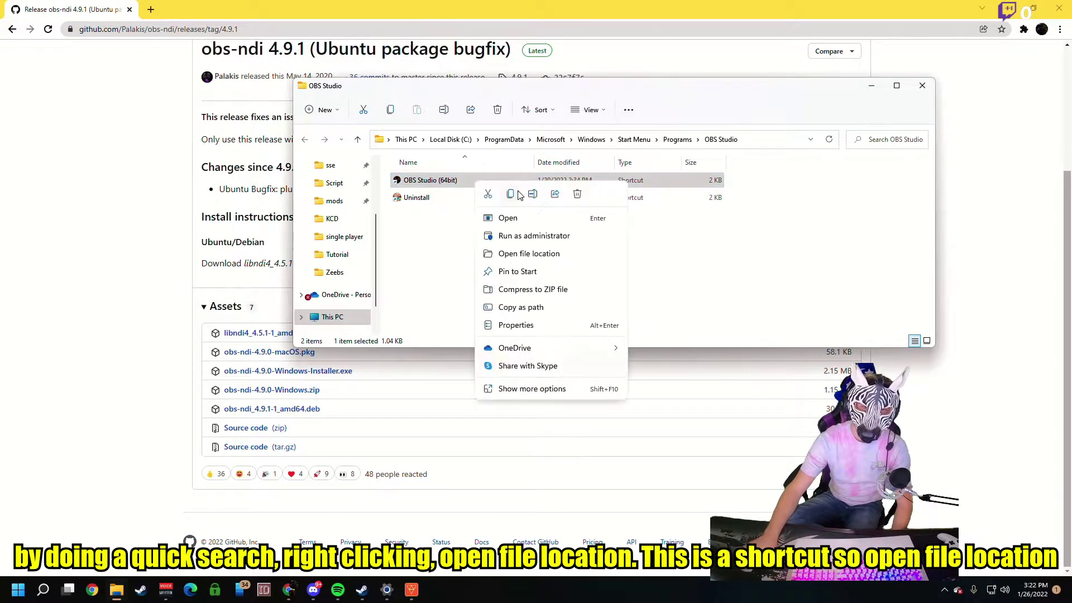
{"action": "left_click", "coordinate": [528, 253]}
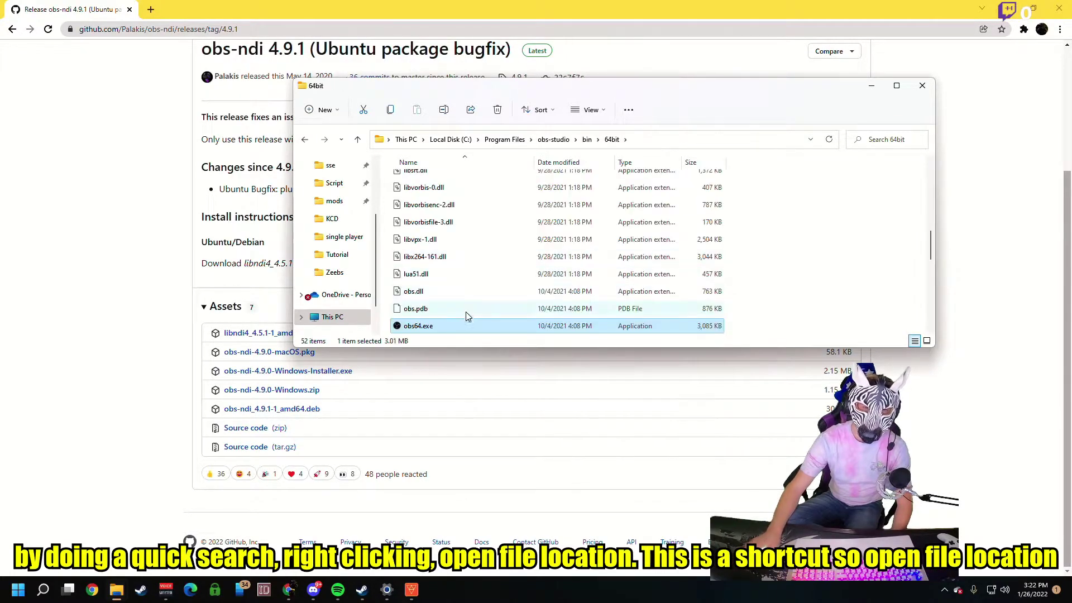
{"action": "left_click", "coordinate": [556, 141]}
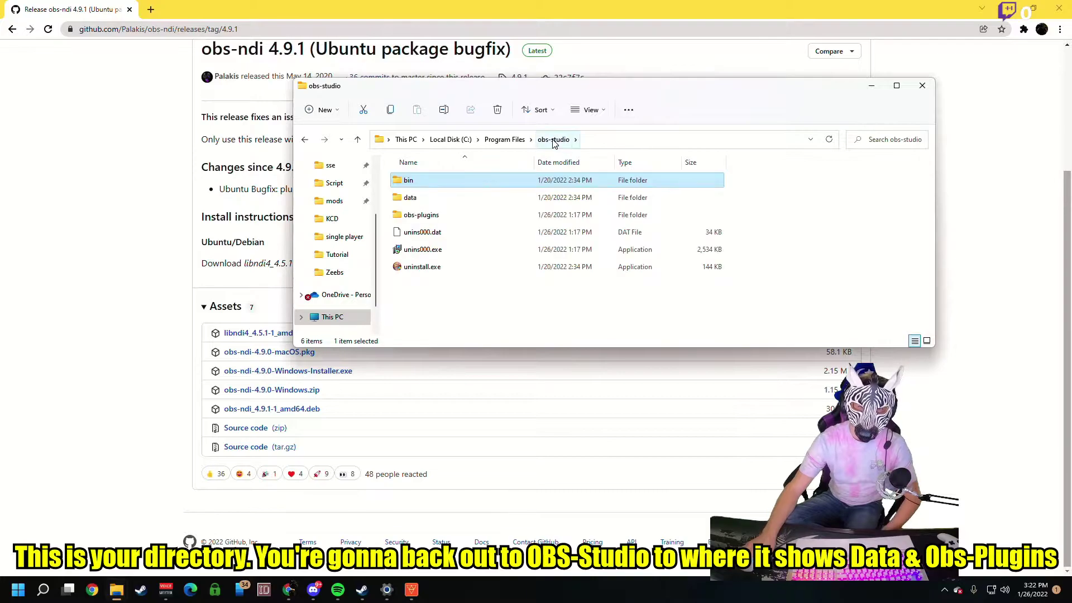
{"action": "left_click", "coordinate": [441, 215]}
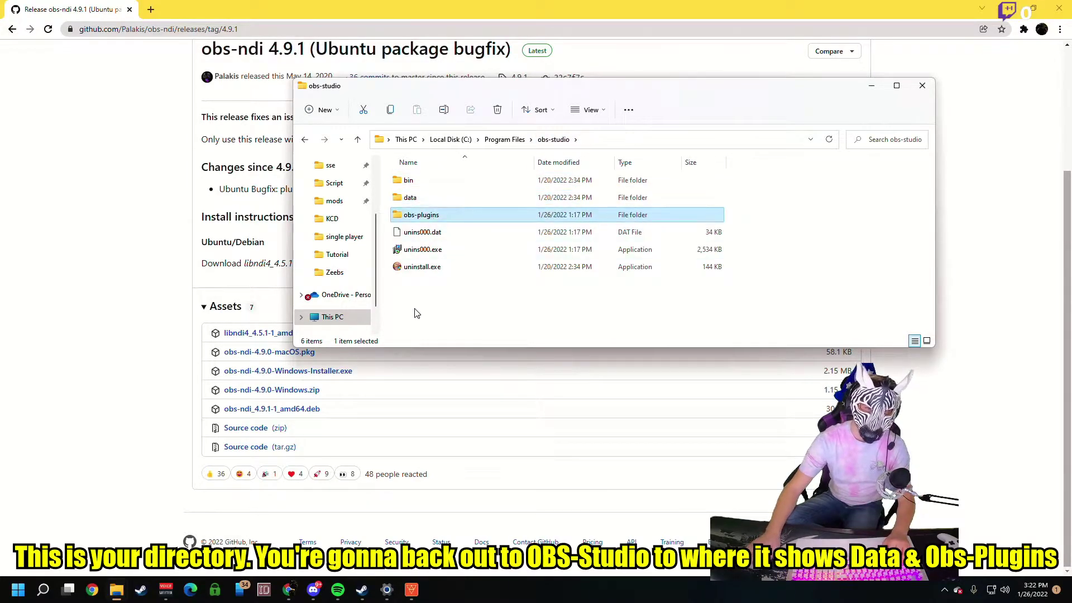
Step: Copy data and obs-plugins from obs-ndi-4.9.0-Windows.zip into C:\Program Files\obs-studio, replacing existing files
{"action": "left_click", "coordinate": [117, 589]}
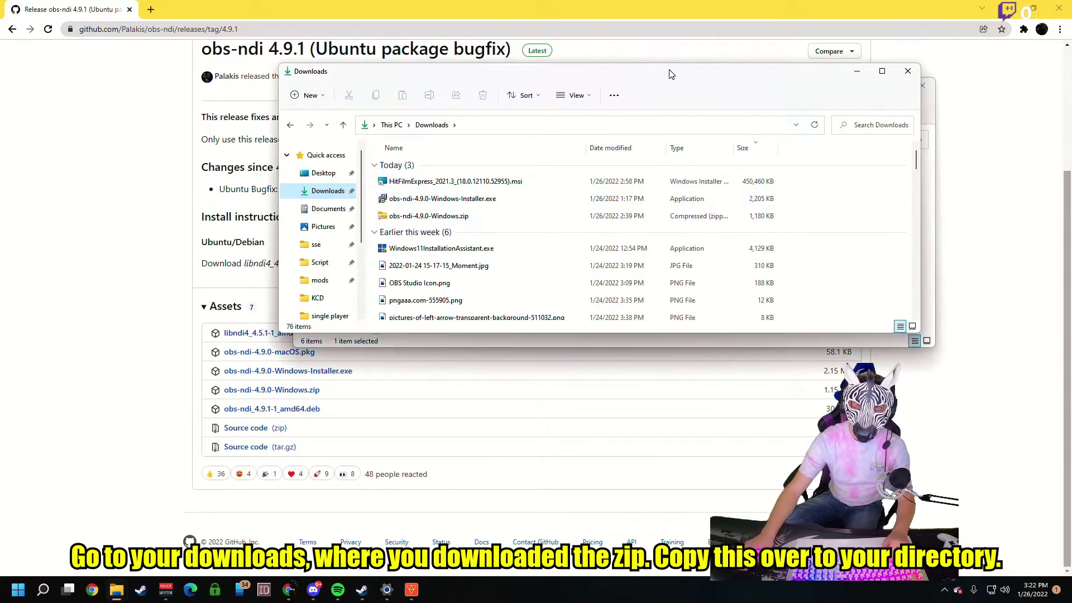
{"action": "left_click_drag", "start_coordinate": [676, 85], "coordinate": [692, 265]}
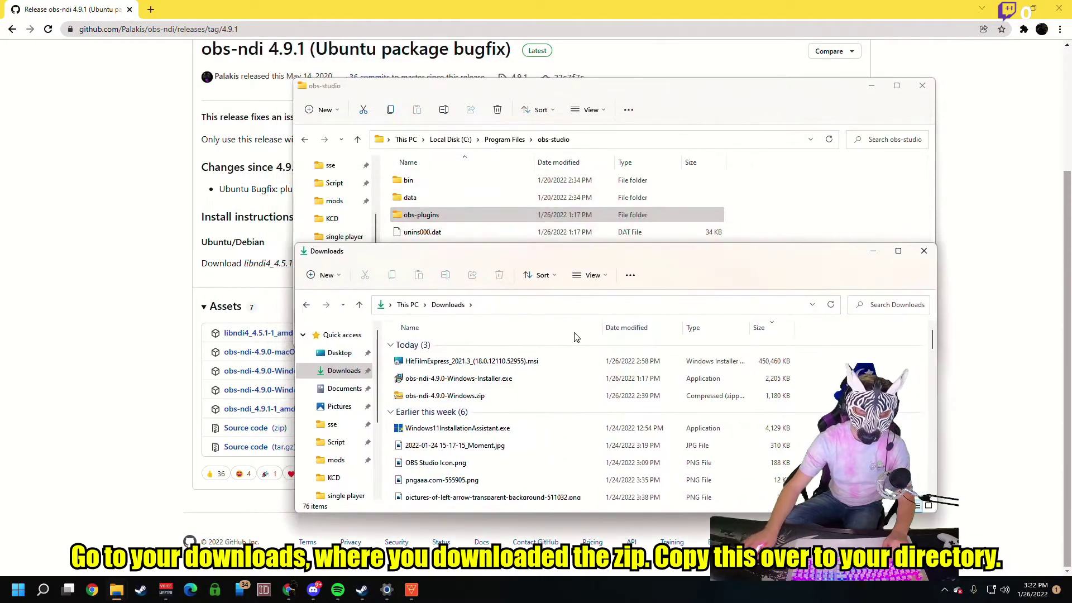
{"action": "double_click", "coordinate": [473, 398]}
{"action": "key", "text": "ctrl+a"}
{"action": "left_click_drag", "start_coordinate": [464, 363], "coordinate": [776, 222]}
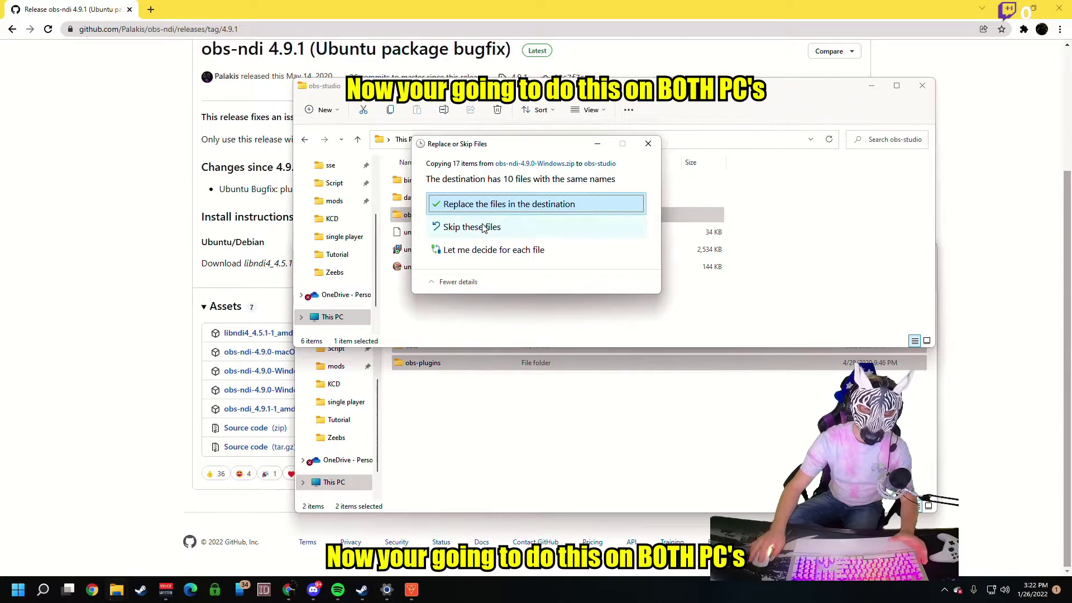
{"action": "left_click", "coordinate": [493, 206]}
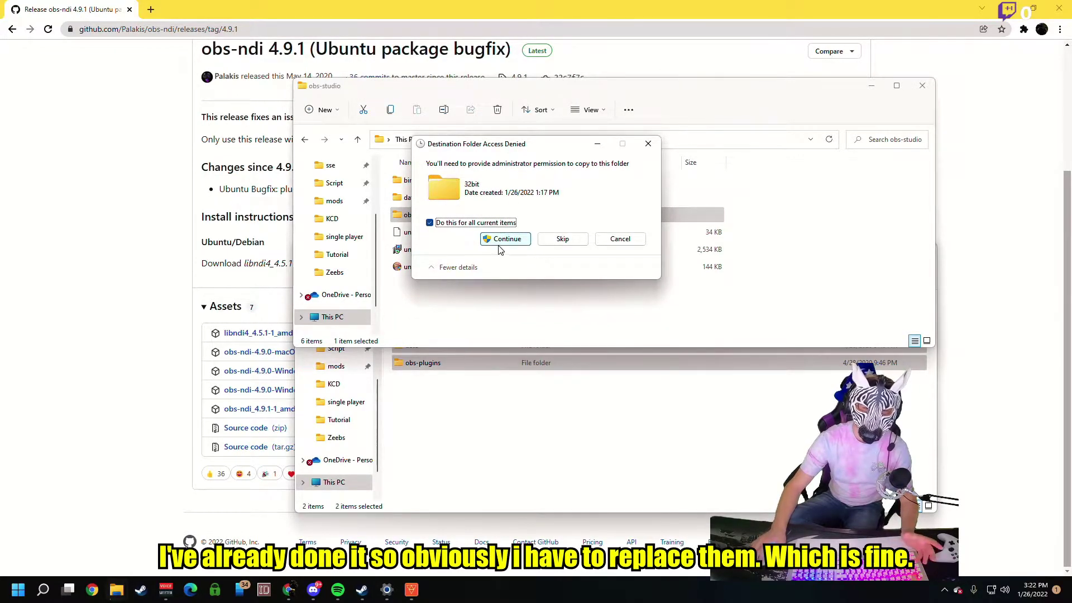
{"action": "left_click", "coordinate": [500, 241]}
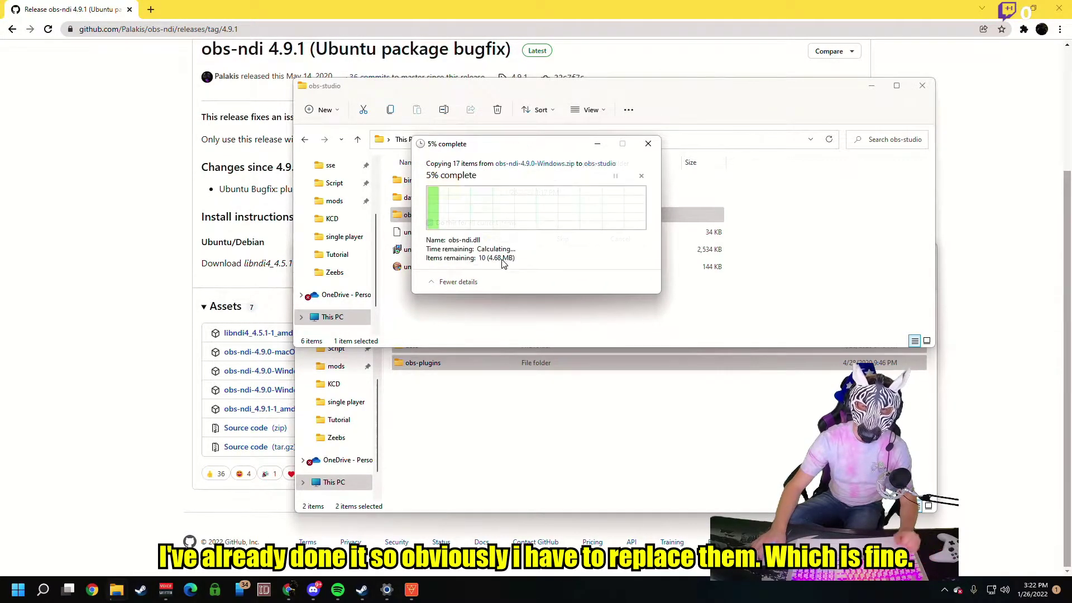
Step: Close the obs-studio folder window and open the Gamepad Viewer browser source's properties
{"action": "left_click", "coordinate": [870, 88]}
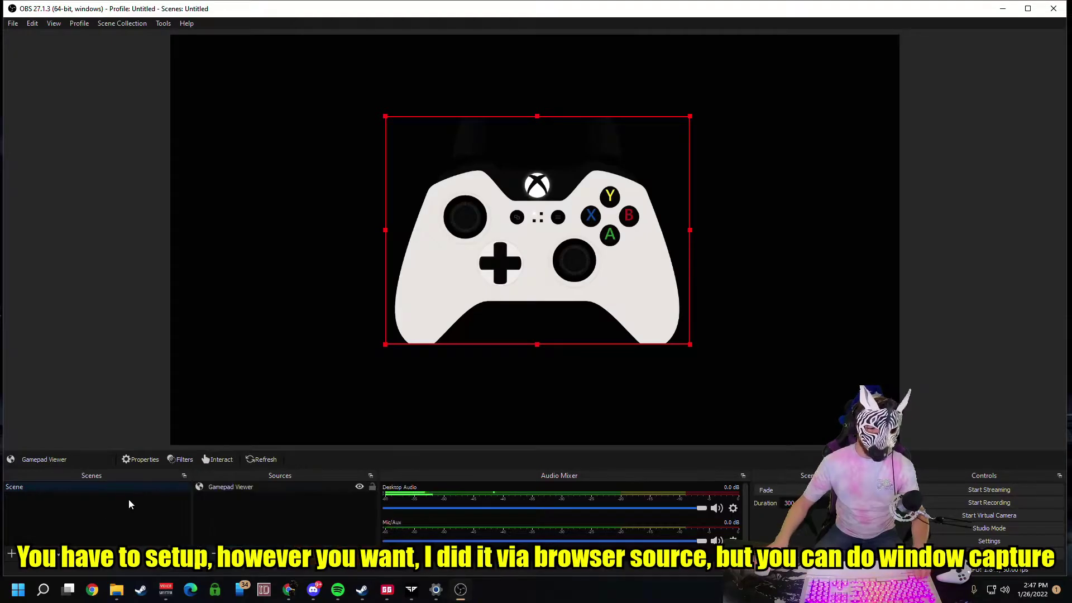
{"action": "double_click", "coordinate": [238, 487]}
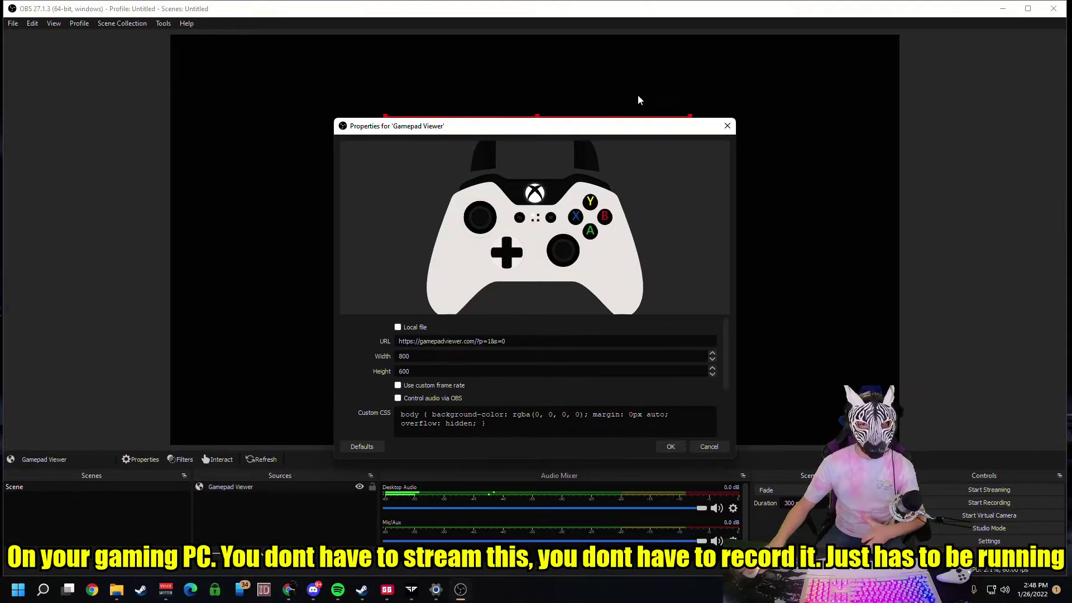
{"action": "left_click", "coordinate": [727, 127]}
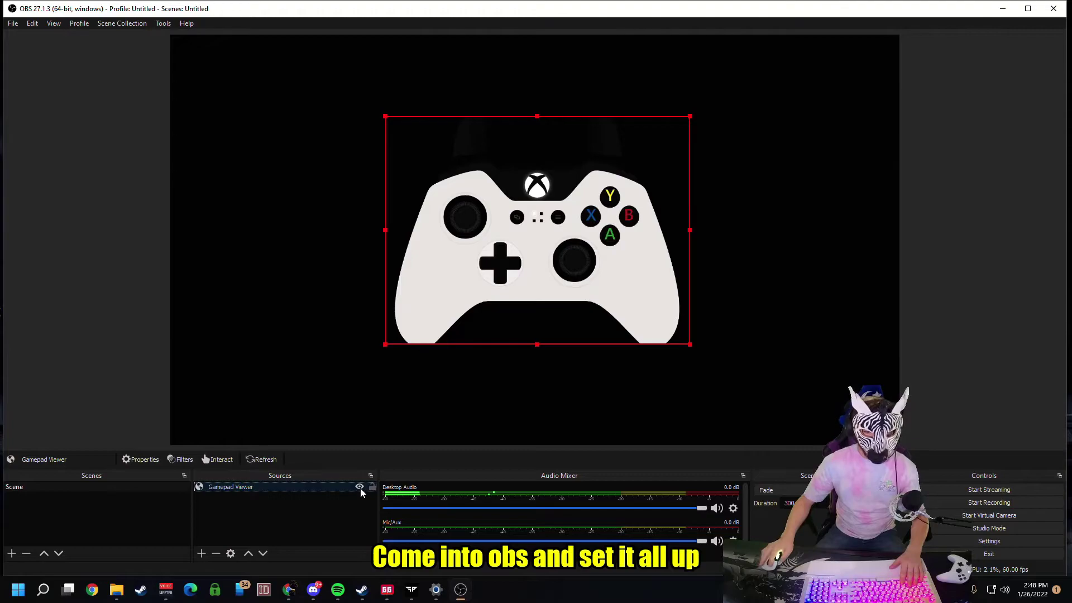
{"action": "double_click", "coordinate": [270, 487]}
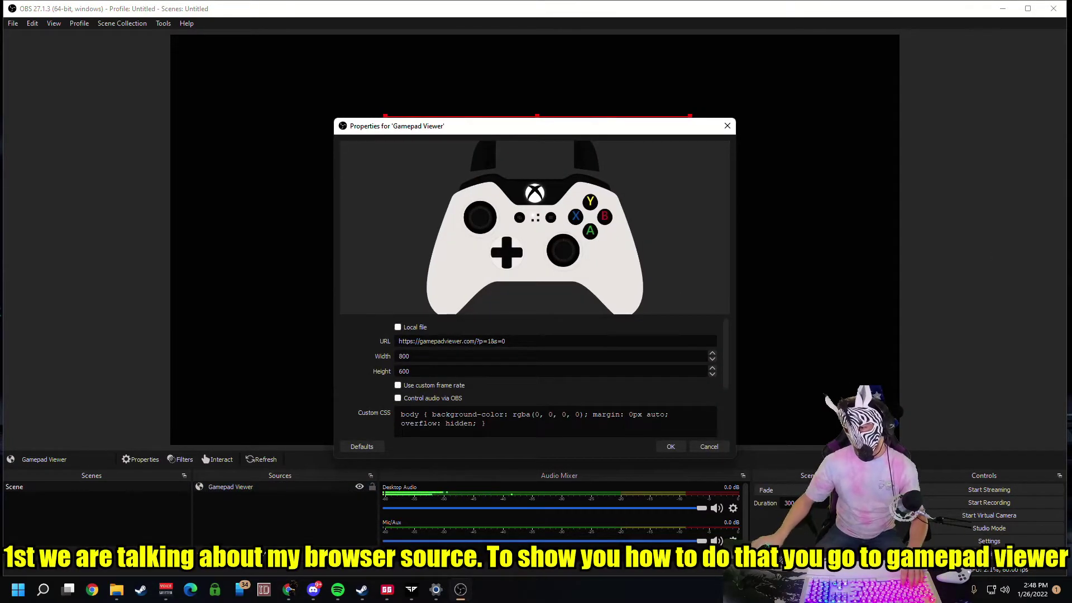
Step: On gamepadviewer.com, view Player 1 with the Xbox One (White) controller skin
{"action": "key", "text": "alt+Tab"}
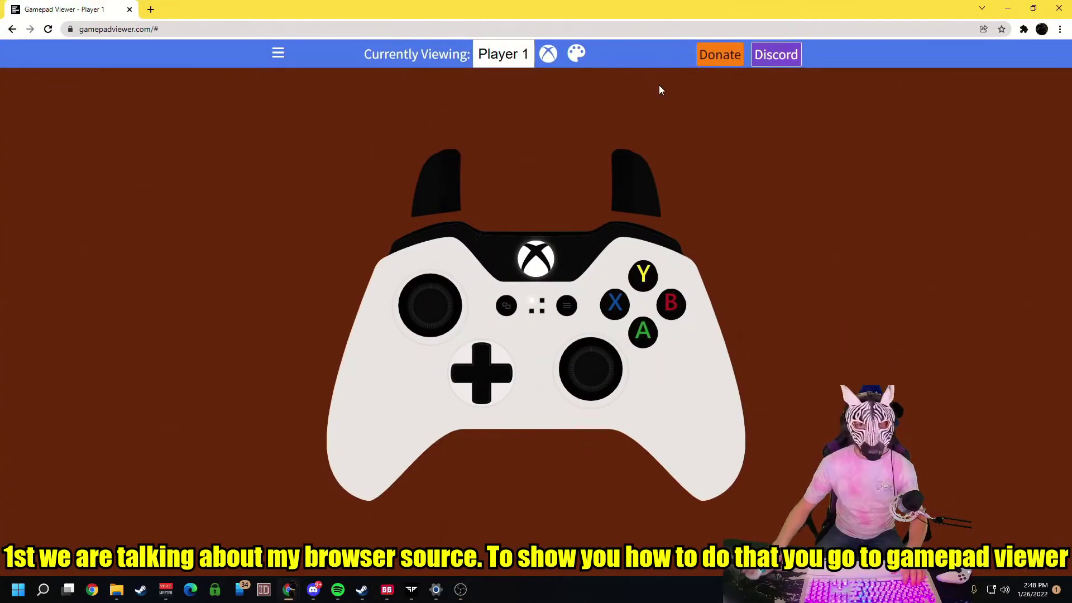
{"action": "left_click", "coordinate": [503, 55]}
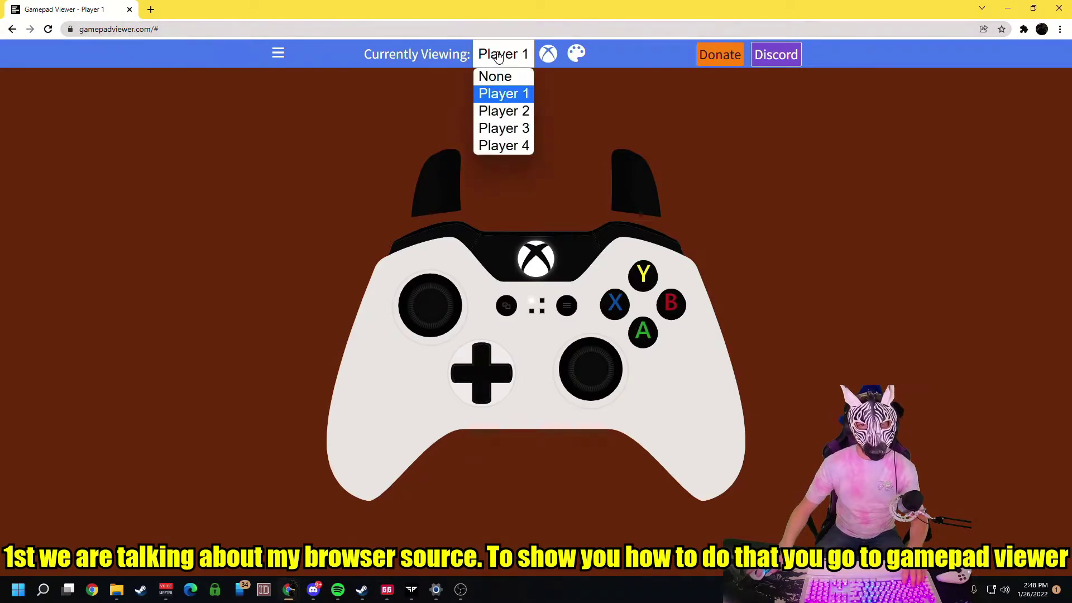
{"action": "left_click", "coordinate": [511, 95]}
{"action": "left_click", "coordinate": [519, 62]}
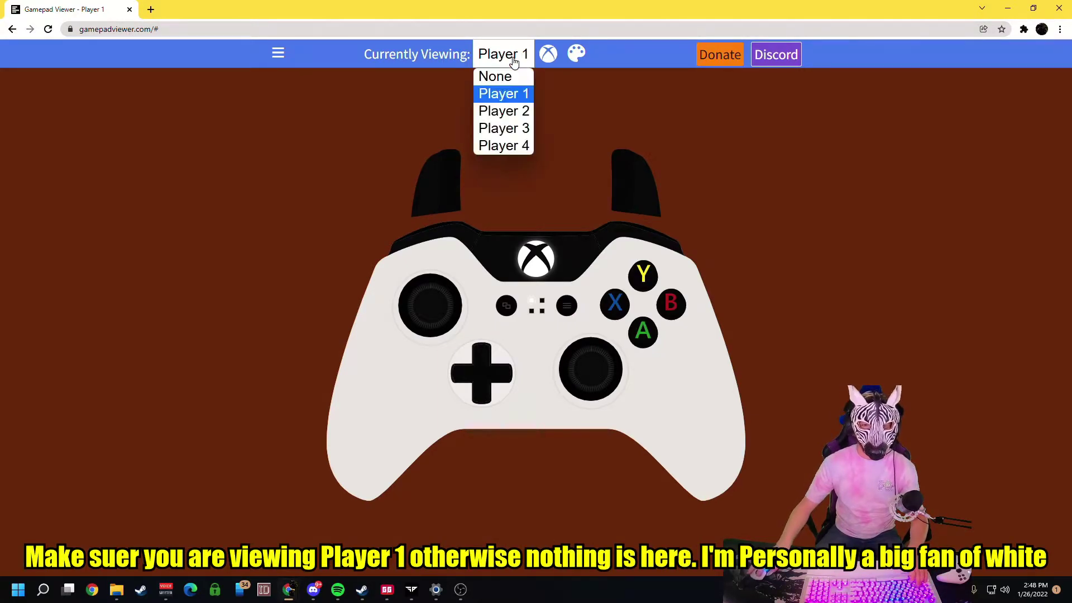
{"action": "left_click", "coordinate": [508, 75]}
{"action": "left_click", "coordinate": [508, 61]}
{"action": "left_click", "coordinate": [507, 89]}
{"action": "left_click", "coordinate": [548, 53]}
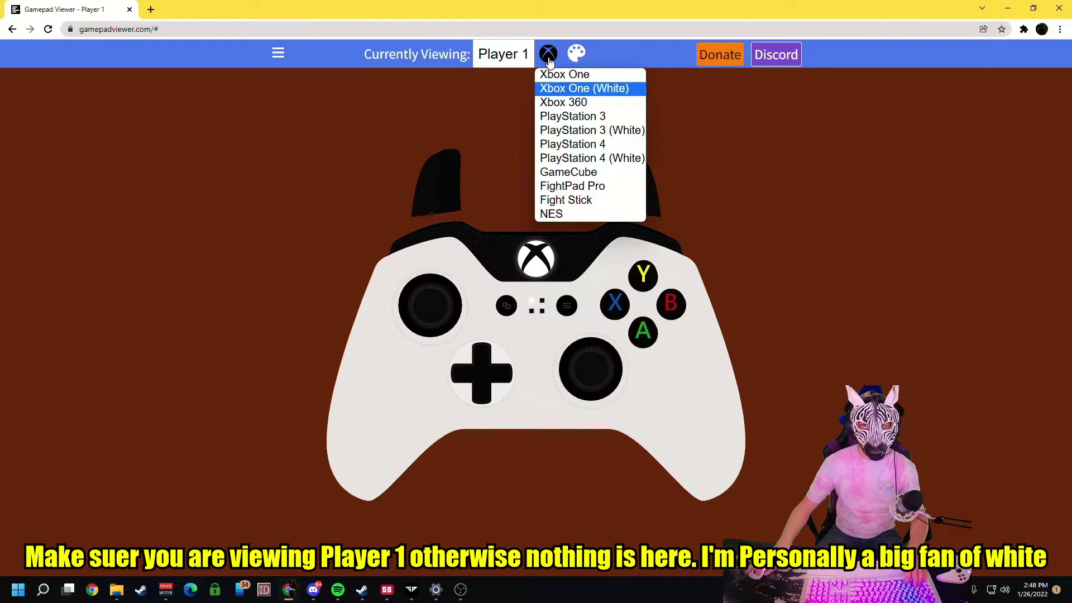
{"action": "left_click", "coordinate": [594, 93]}
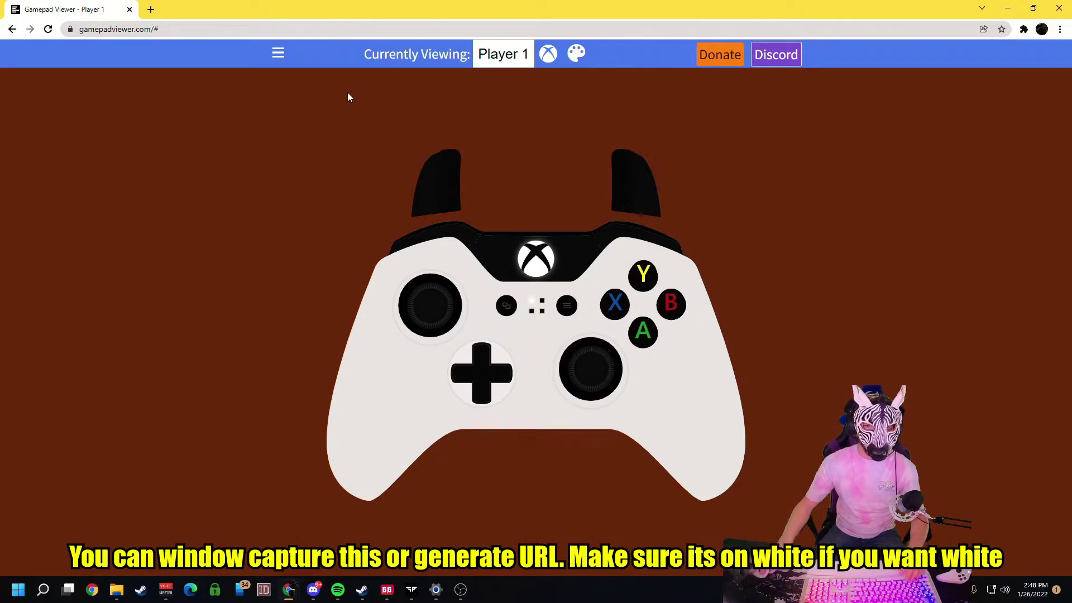
{"action": "left_click", "coordinate": [279, 54]}
{"action": "left_click", "coordinate": [72, 323]}
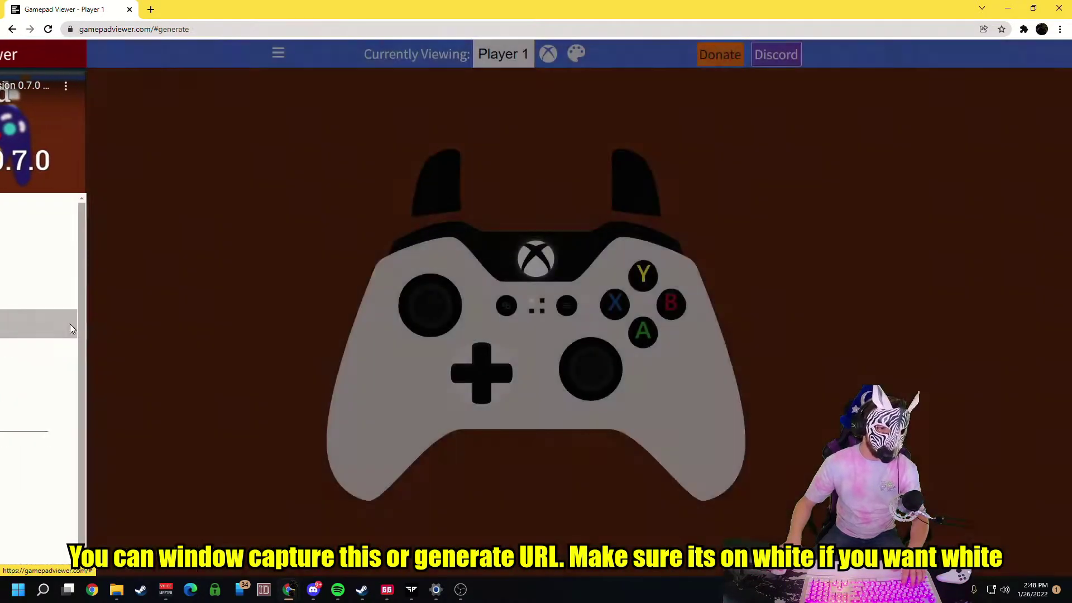
{"action": "left_click", "coordinate": [709, 212]}
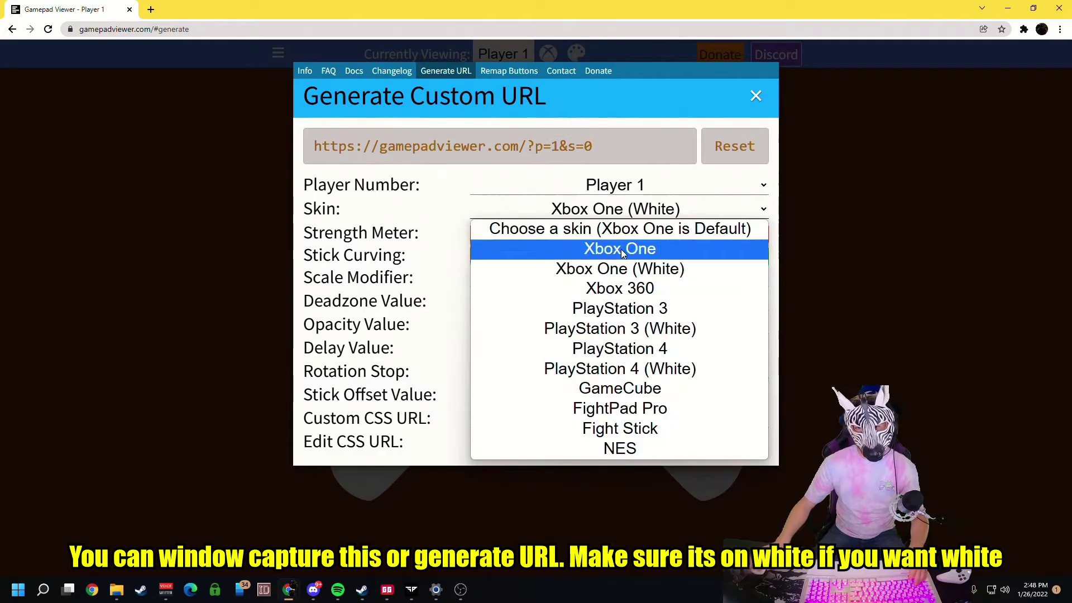
{"action": "left_click", "coordinate": [626, 270]}
{"action": "left_click", "coordinate": [631, 151]}
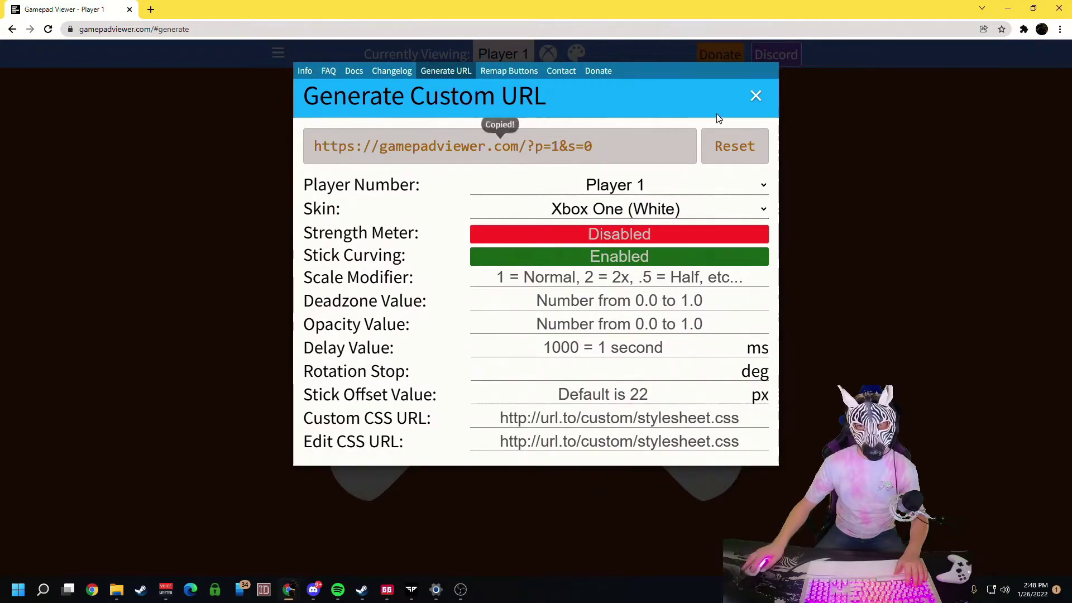
{"action": "left_click", "coordinate": [1008, 7]}
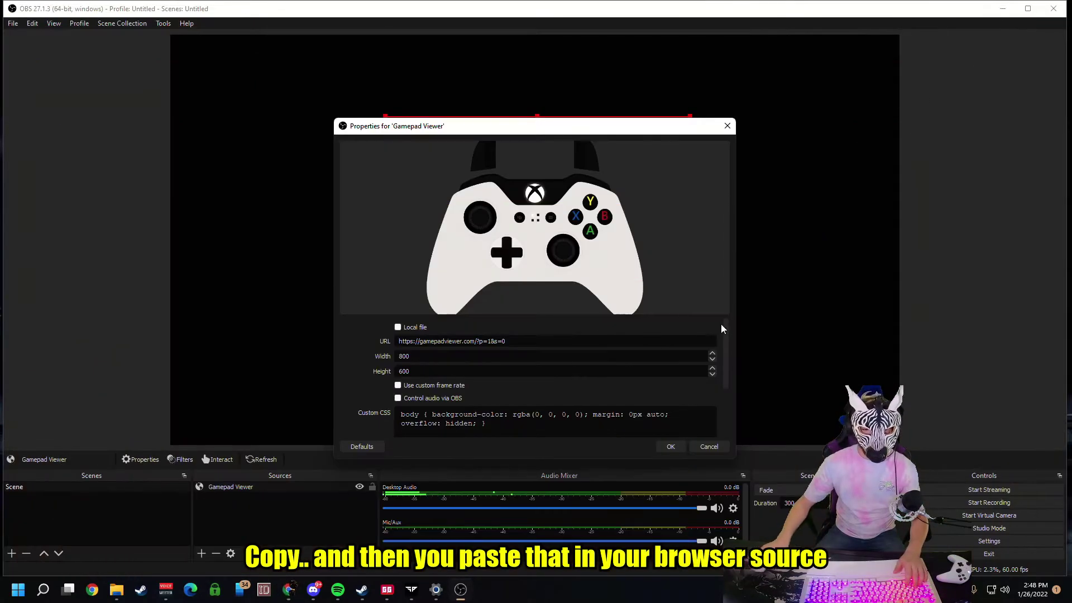
{"action": "left_click_drag", "start_coordinate": [535, 341], "coordinate": [278, 336]}
{"action": "key", "text": "ctrl+v"}
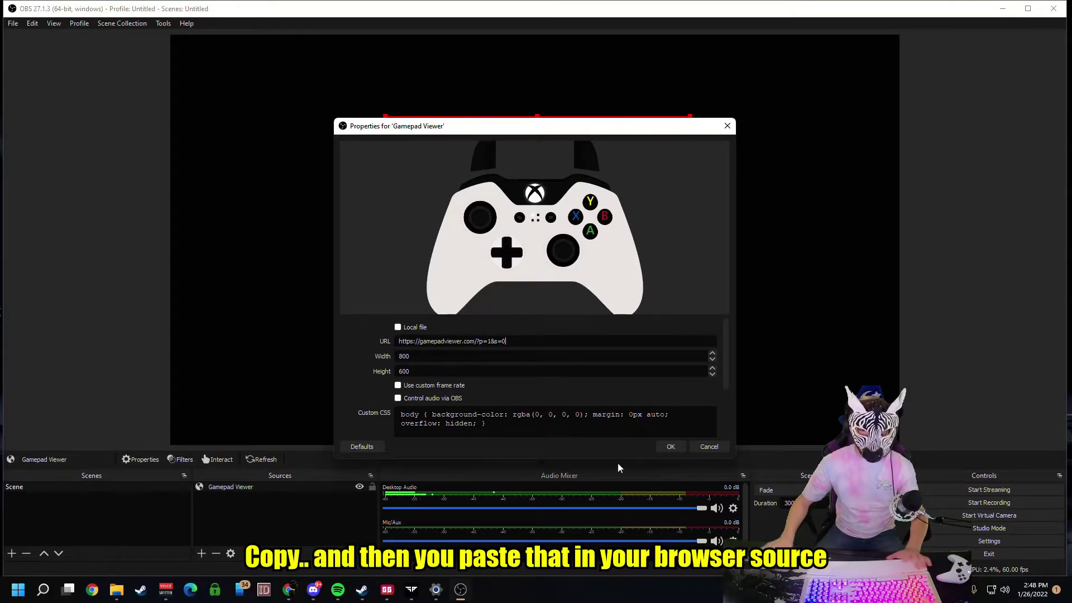
{"action": "left_click", "coordinate": [672, 448]}
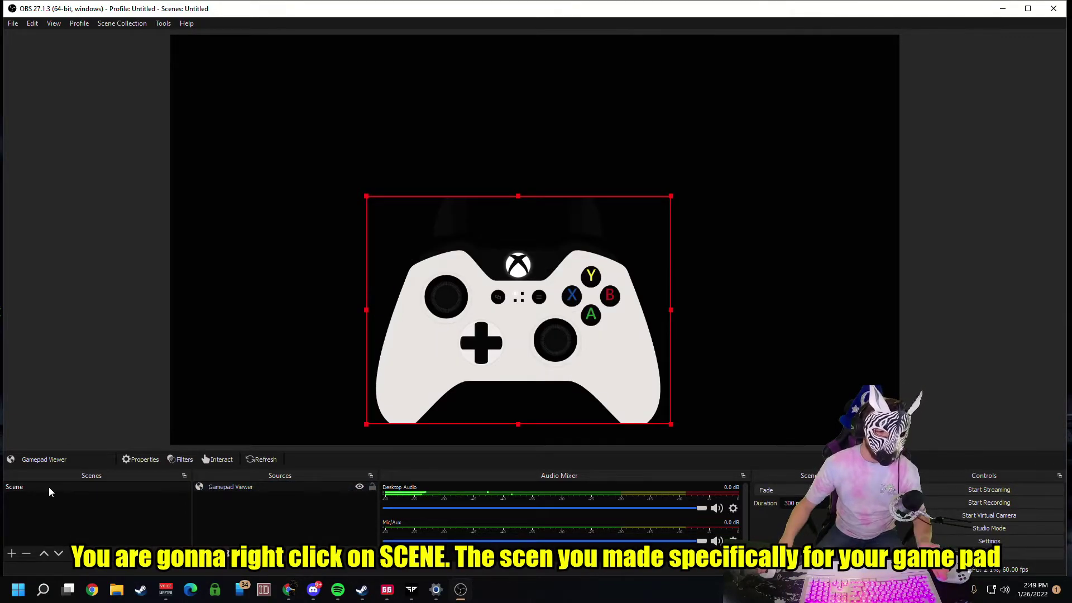
Step: Give the gamepad Scene a Dedicated NDI output filter named 'Gaming PC' and apply the changes
{"action": "right_click", "coordinate": [49, 488]}
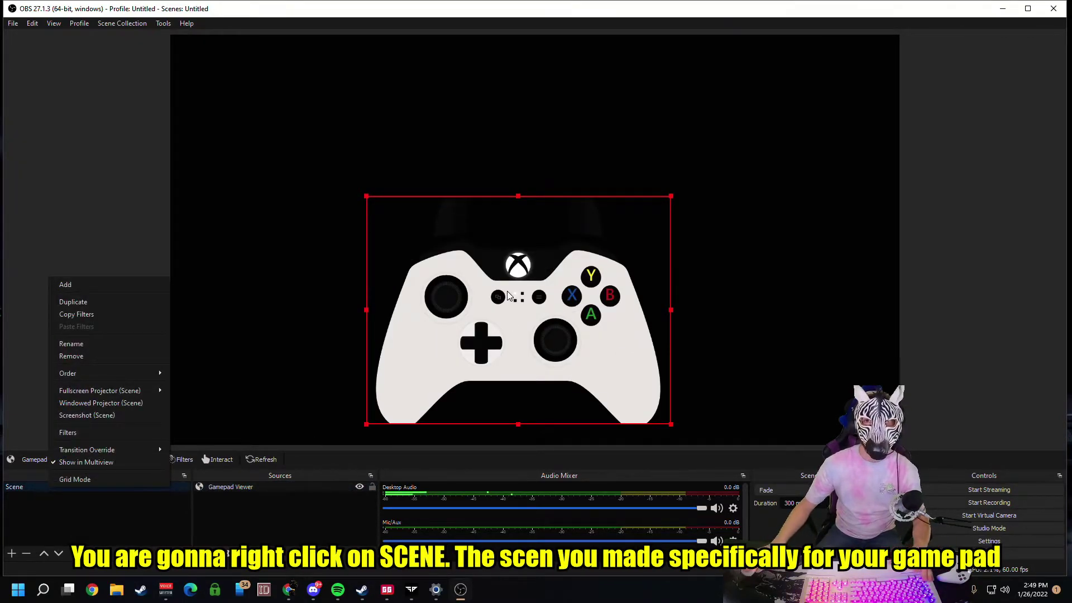
{"action": "left_click", "coordinate": [86, 433]}
{"action": "left_click", "coordinate": [308, 488]}
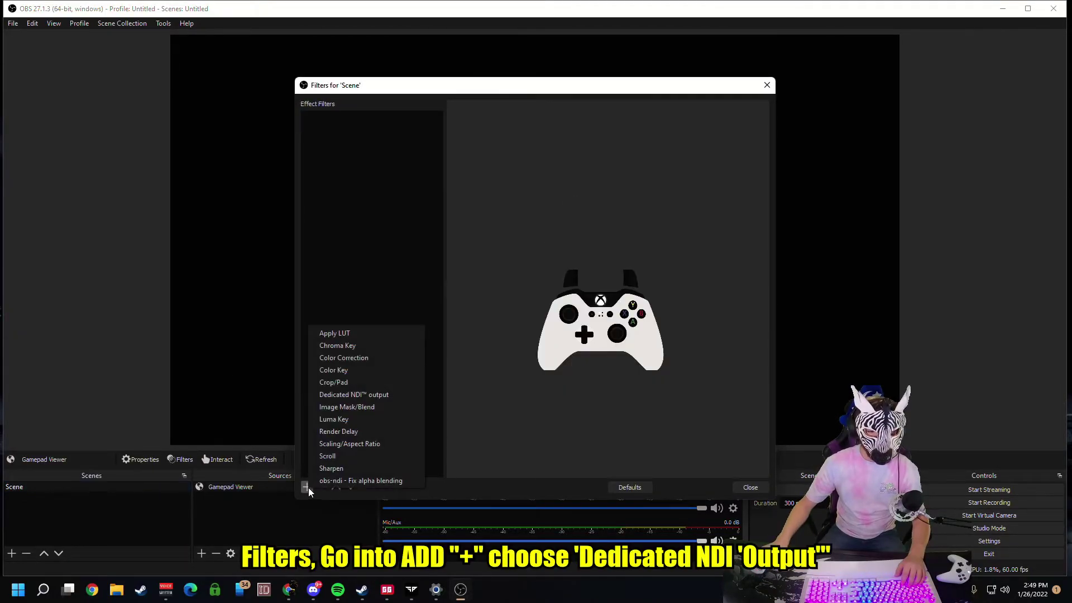
{"action": "left_click", "coordinate": [350, 395]}
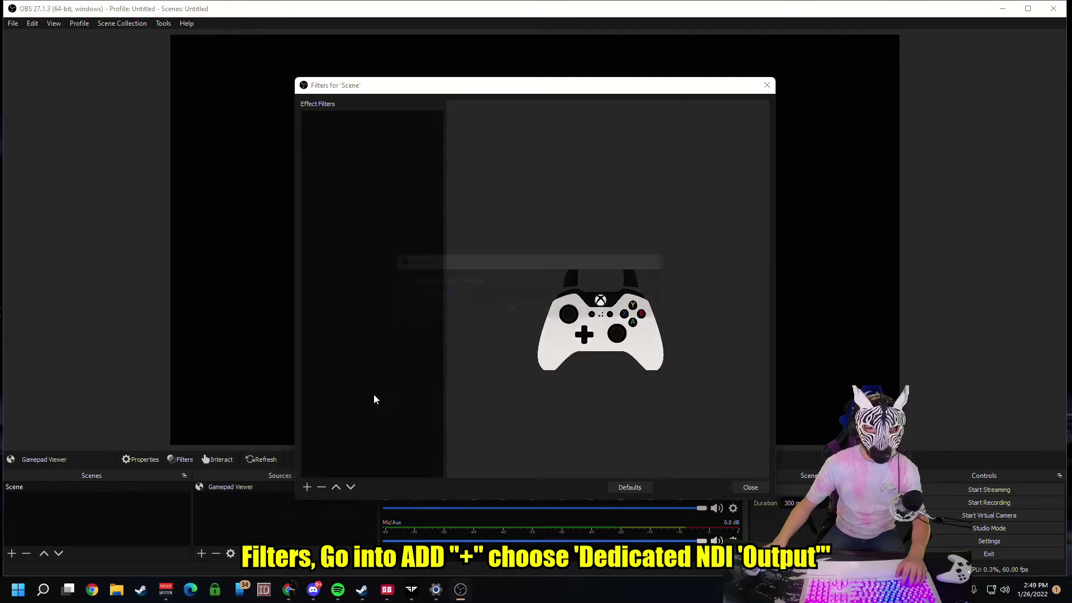
{"action": "type", "text": "Gaming PC"}
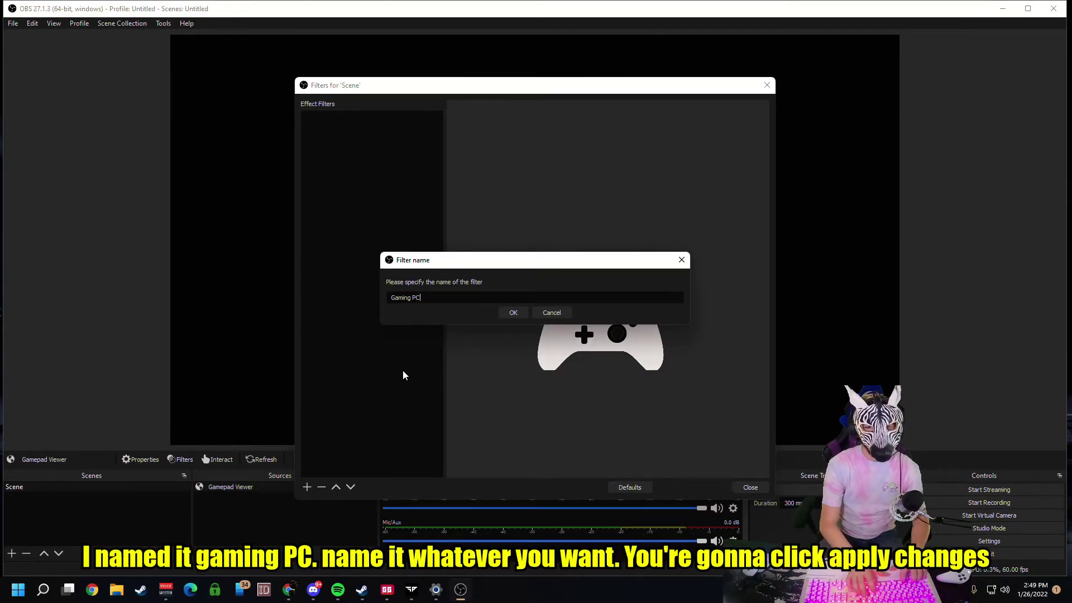
{"action": "key", "text": "Return"}
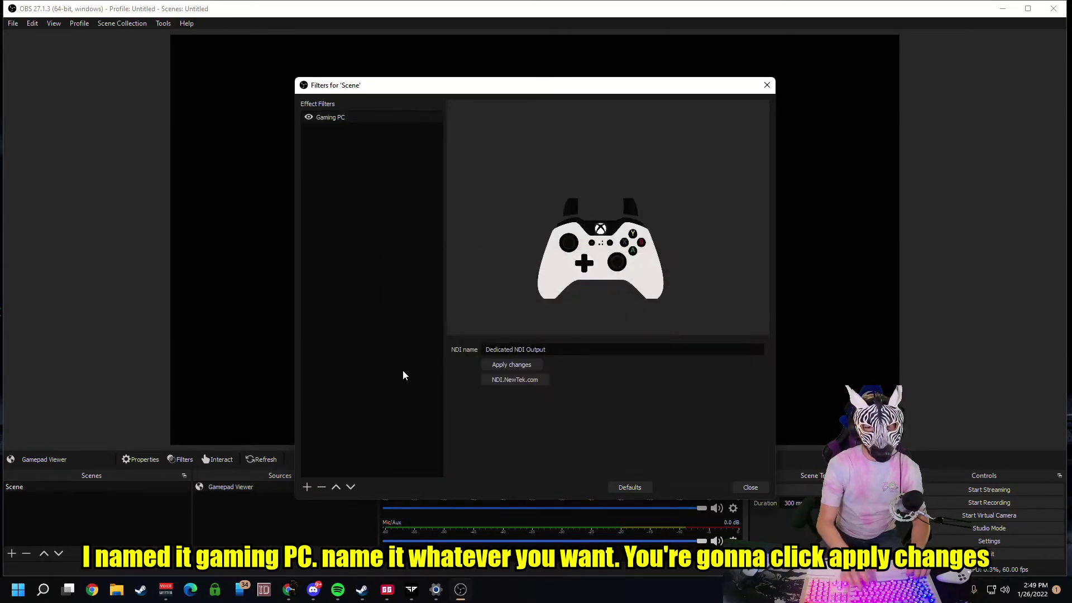
{"action": "left_click", "coordinate": [509, 365]}
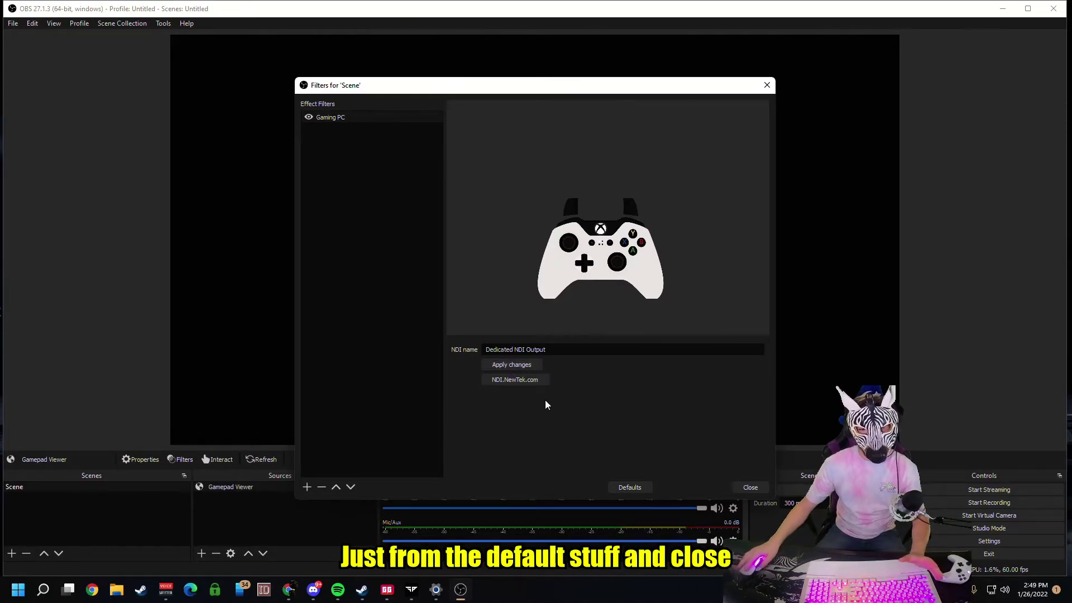
{"action": "left_click", "coordinate": [742, 490]}
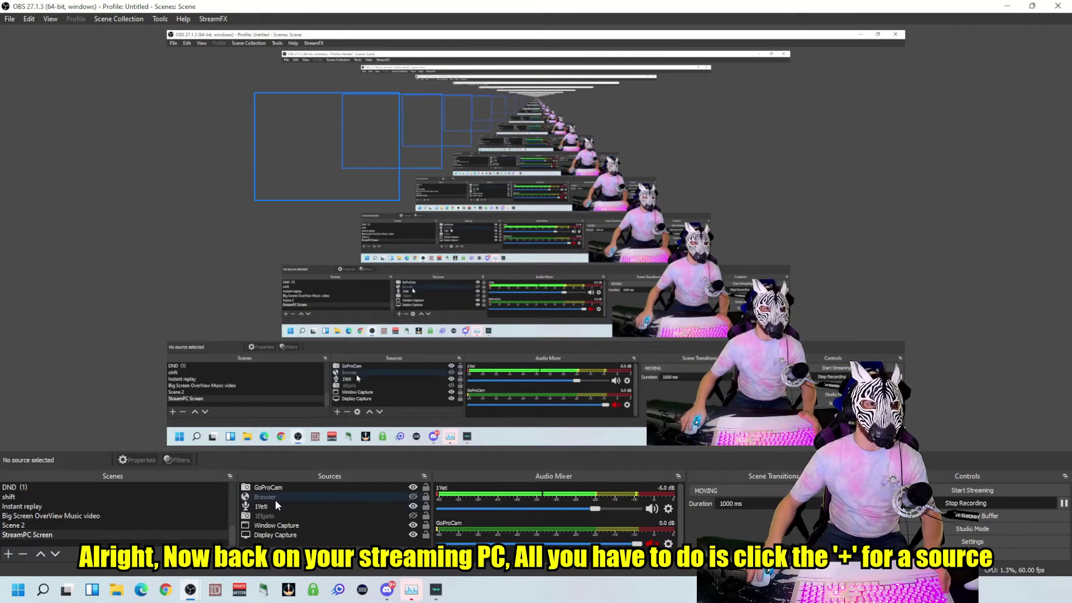
Step: Add a new NDI™ Source whose Source name is the gaming PC's Dedicated NDI Output
{"action": "left_click", "coordinate": [248, 554]}
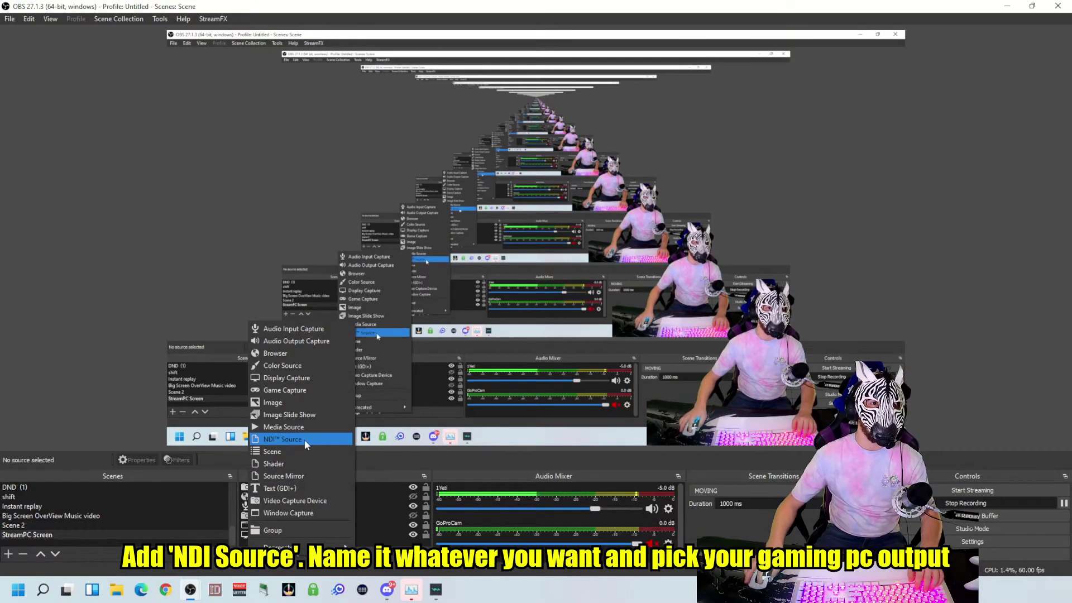
{"action": "left_click", "coordinate": [287, 439]}
{"action": "left_click", "coordinate": [570, 368]}
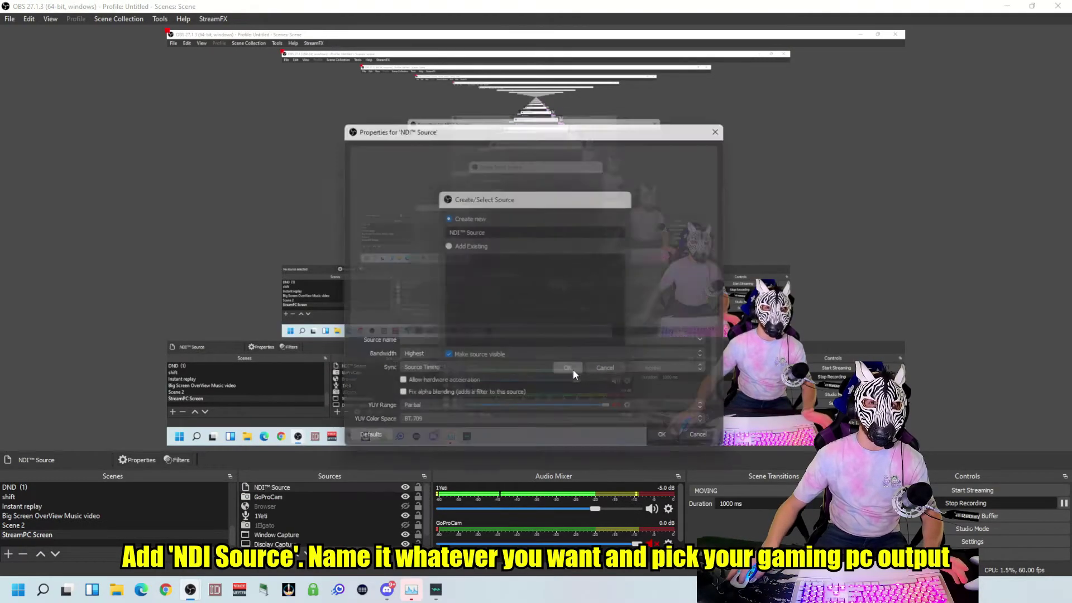
{"action": "left_click", "coordinate": [678, 349]}
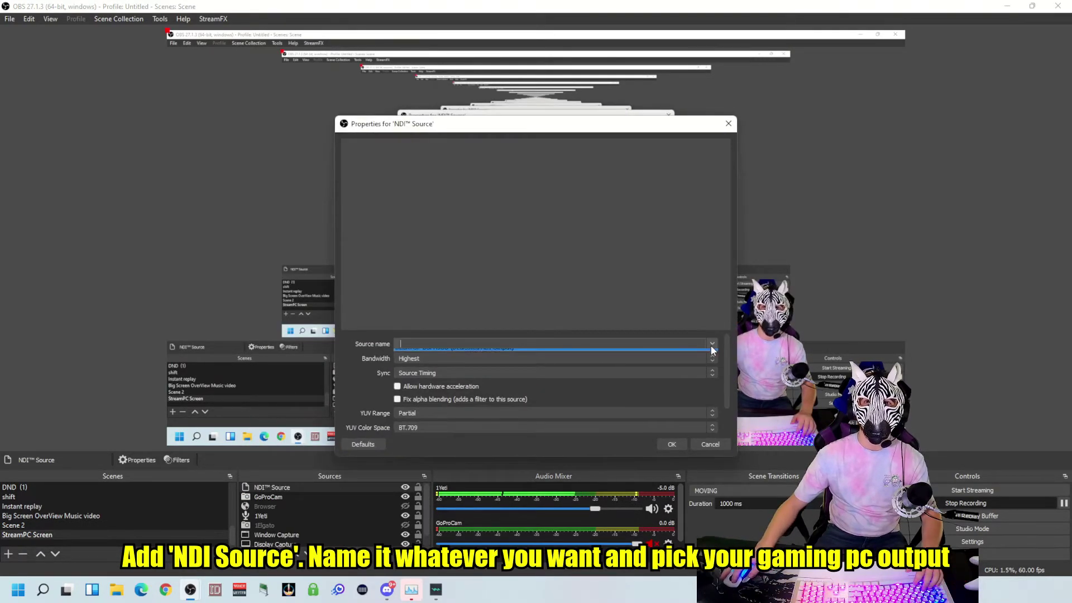
{"action": "left_click", "coordinate": [471, 350]}
{"action": "left_click", "coordinate": [669, 445]}
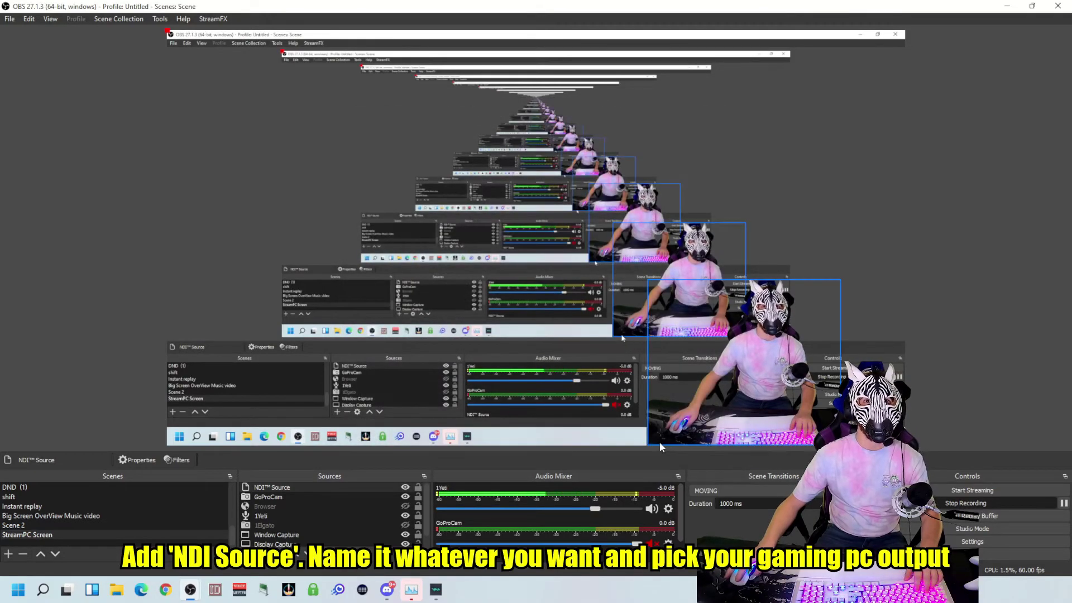